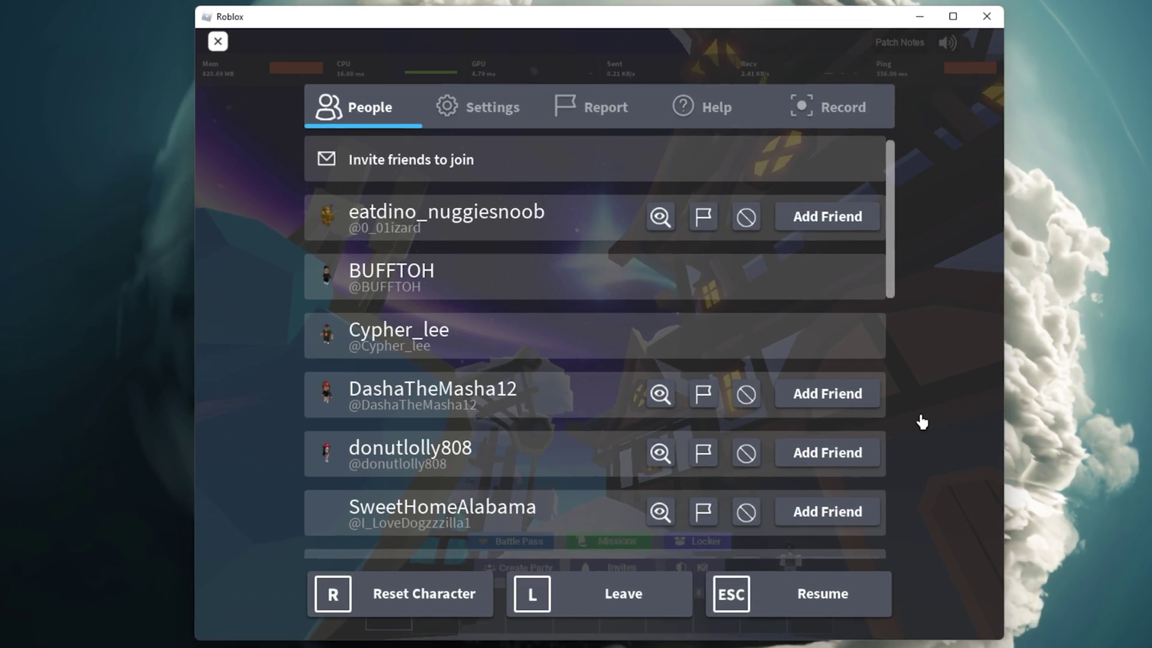
Keep Roblox Graphics Mode on Manual and drop Graphics Quality to two bars
key(Escape)
right_click(596, 330)
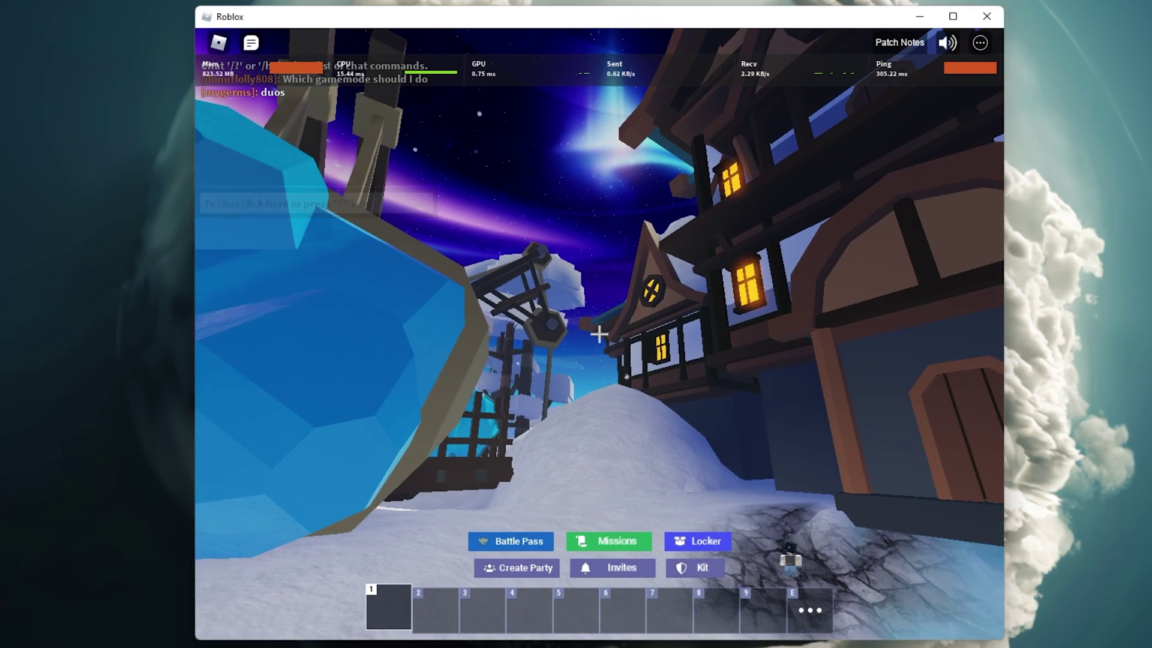
key(Escape)
click(486, 107)
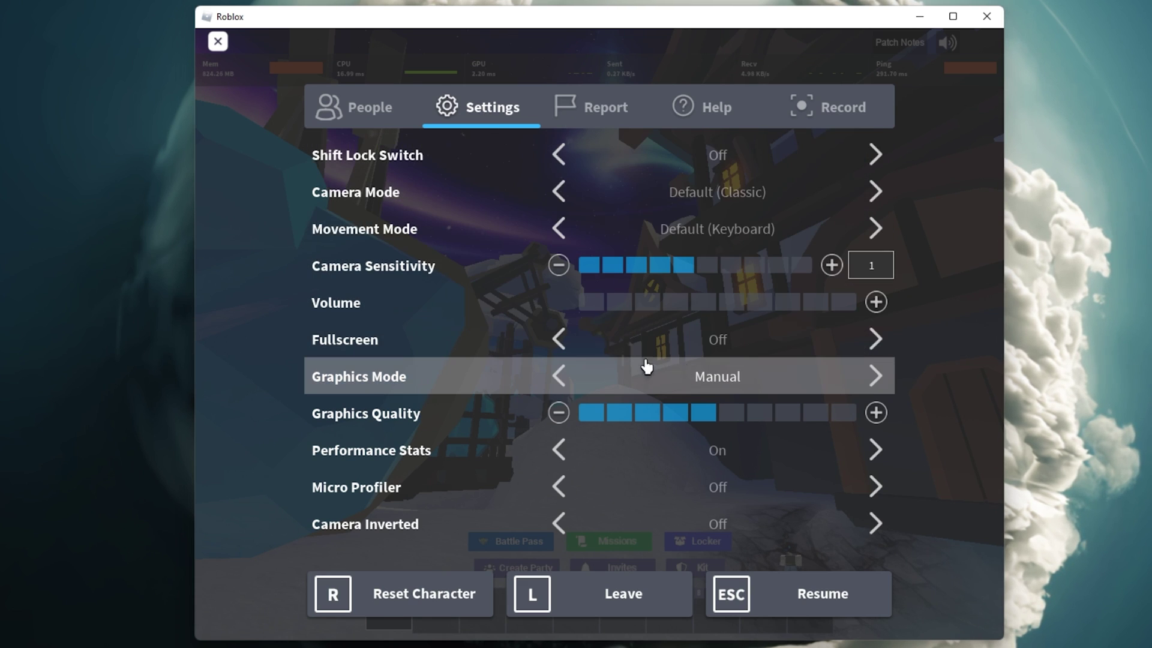
click(875, 376)
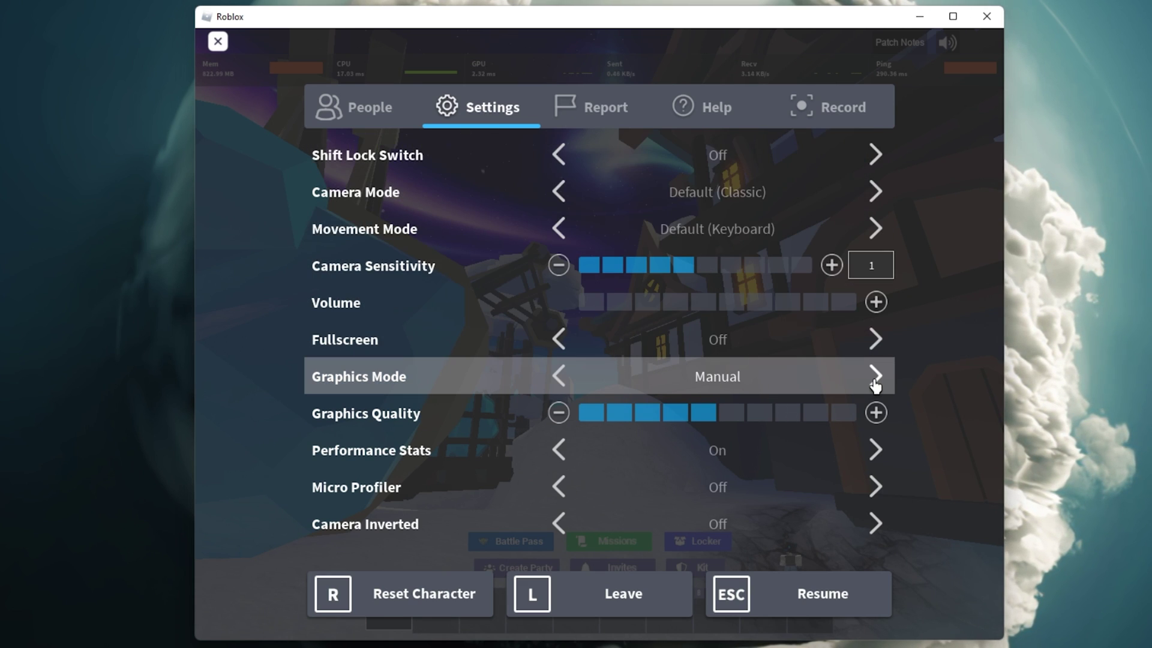
click(875, 379)
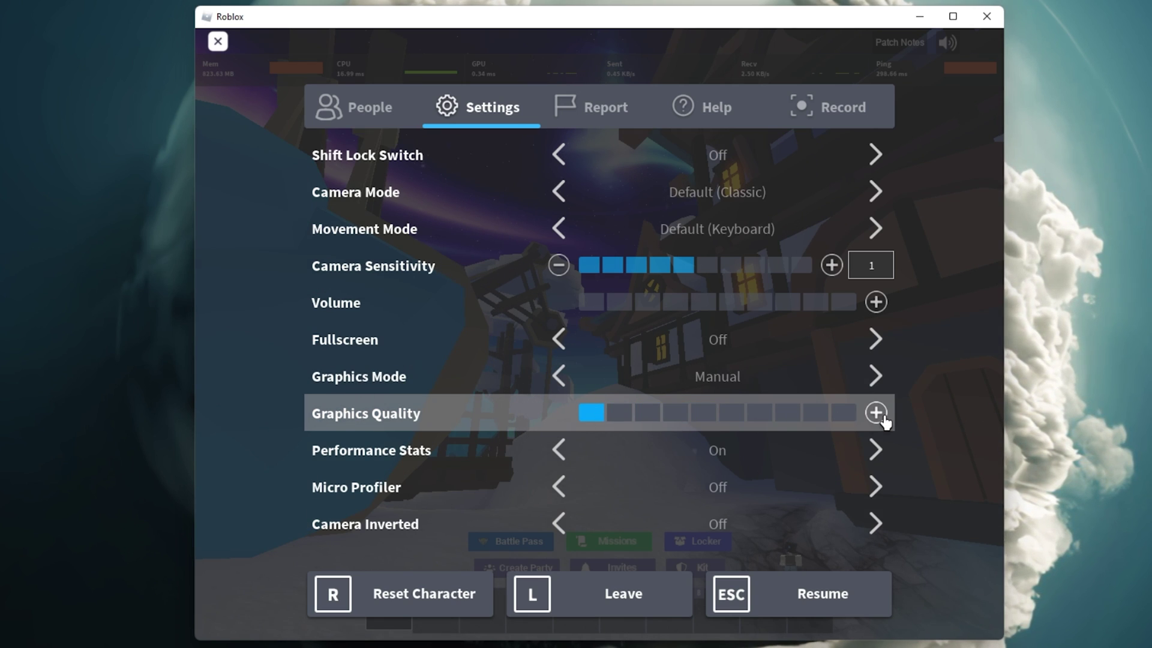
click(559, 412)
click(559, 413)
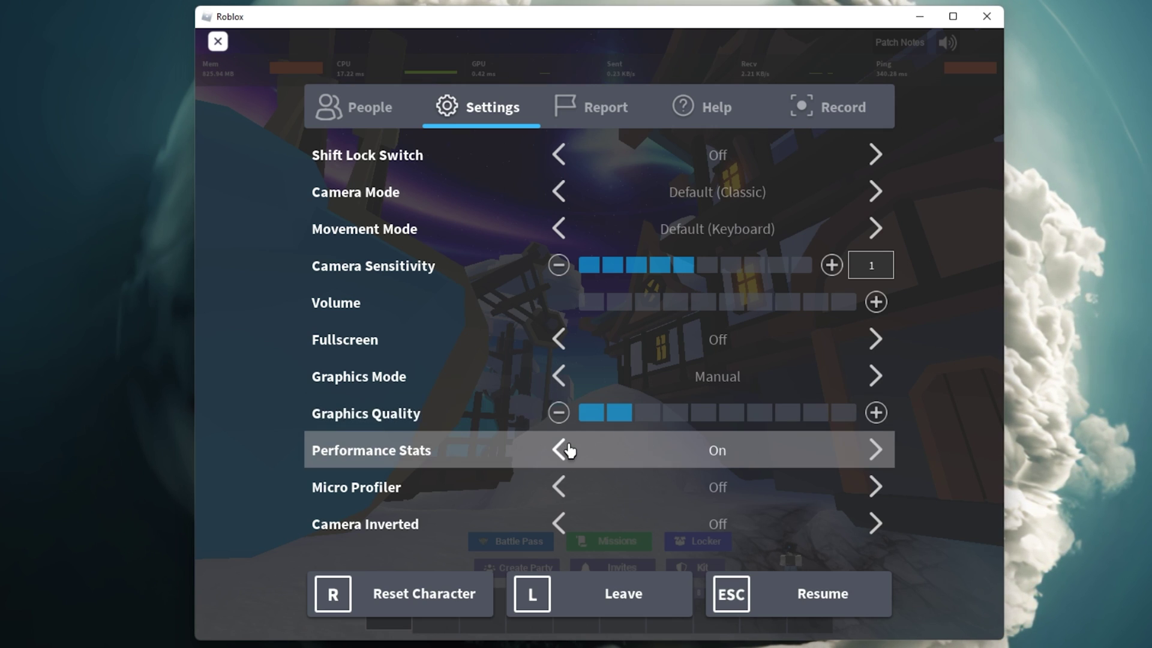
key(Escape)
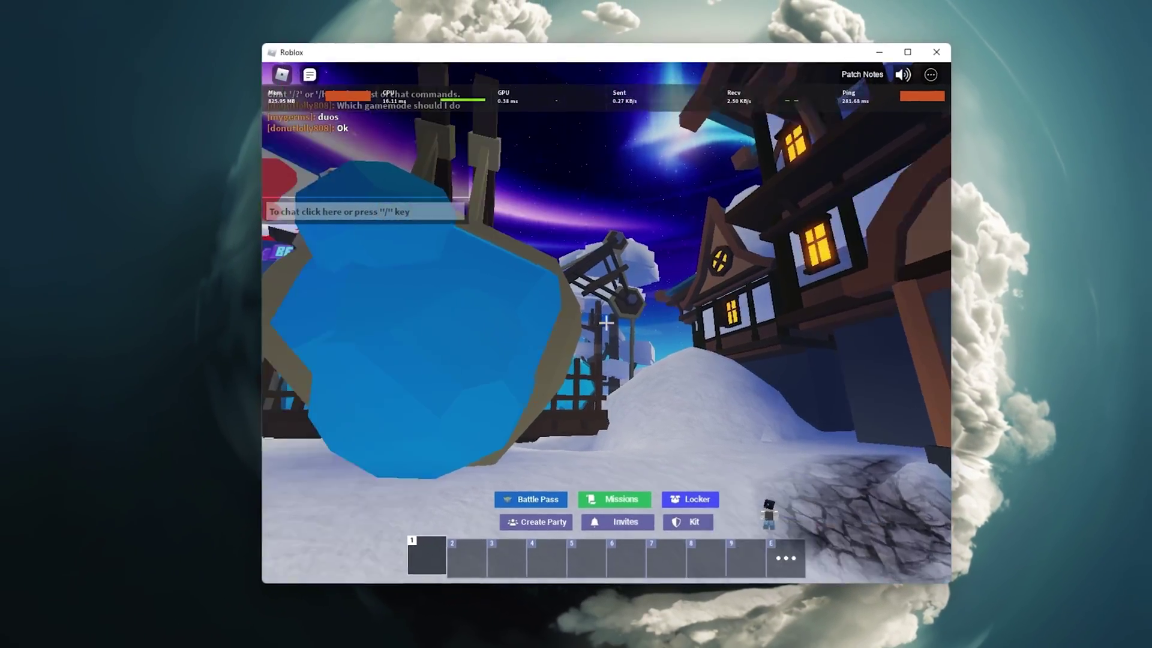
Look around, reopen the in-game menu and drag the Roblox window to the top-left corner
mouse_move(602, 328)
mouse_down()
mouse_move(480, 304)
mouse_move(617, 304)
mouse_up()
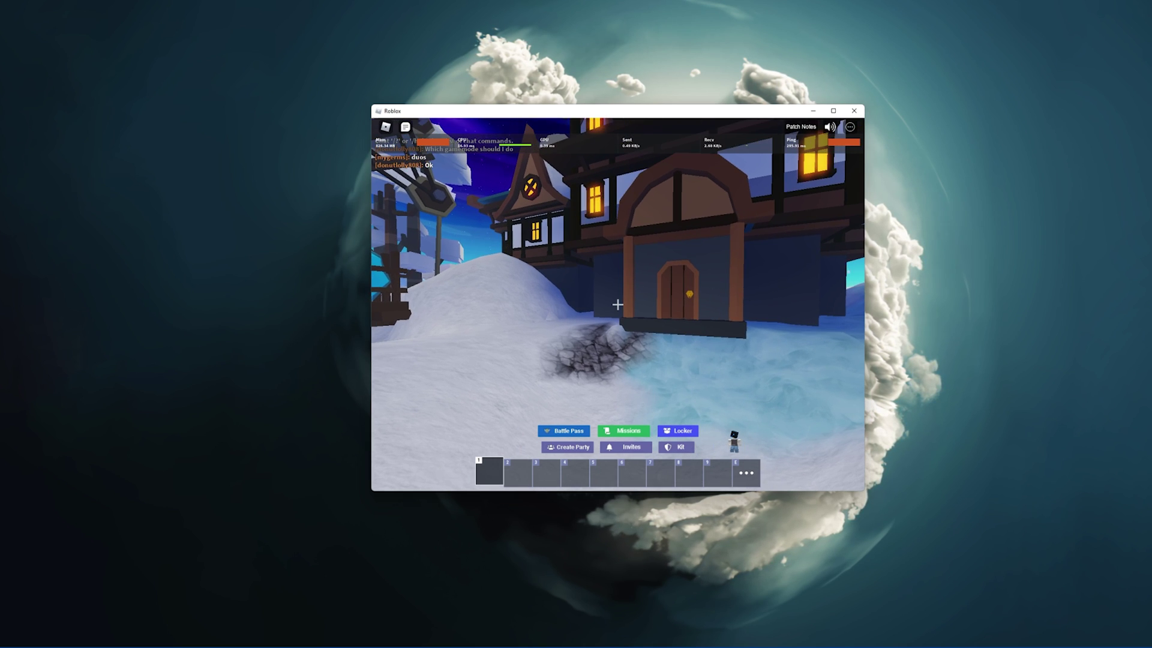
drag(617, 304, 468, 304)
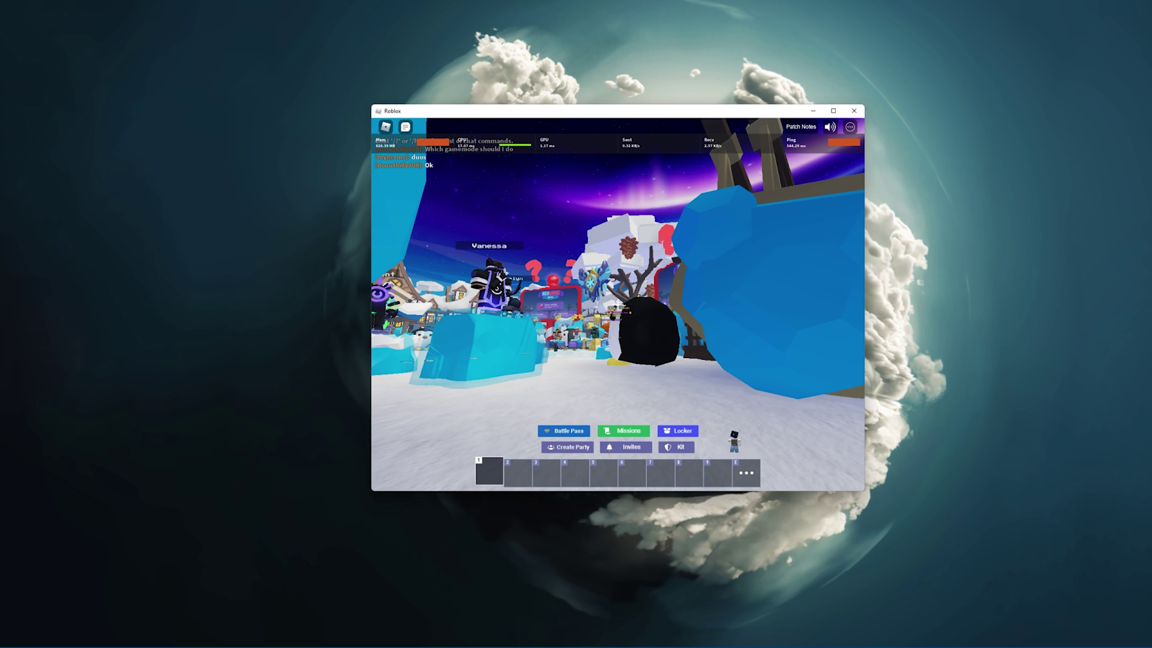
key(Escape)
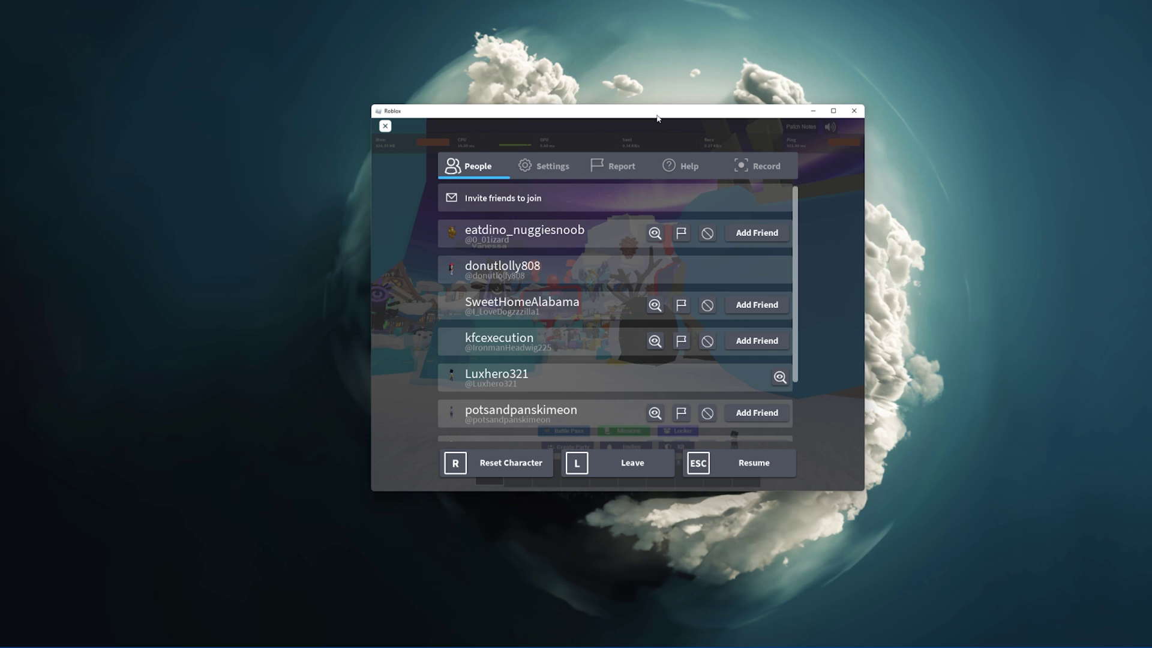
drag(659, 114, 170, 21)
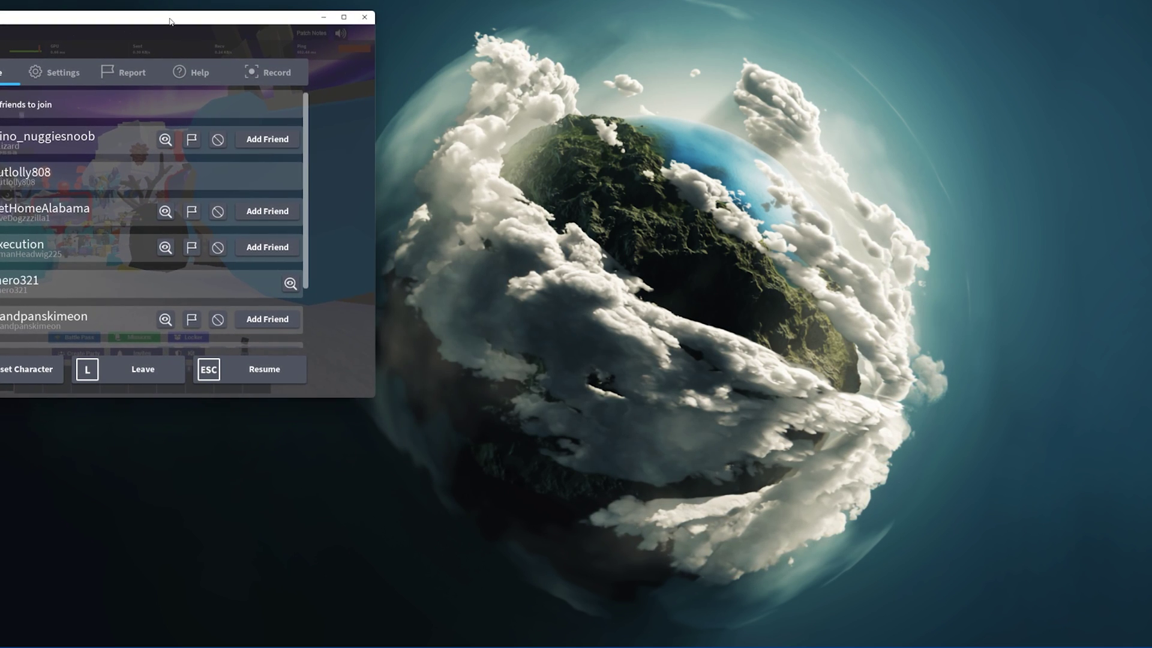
Launch Task Manager and jump from Roblox Game Client to its Details entry
key(super)
key(super)
key(super)
text(task manager)
key(Return)
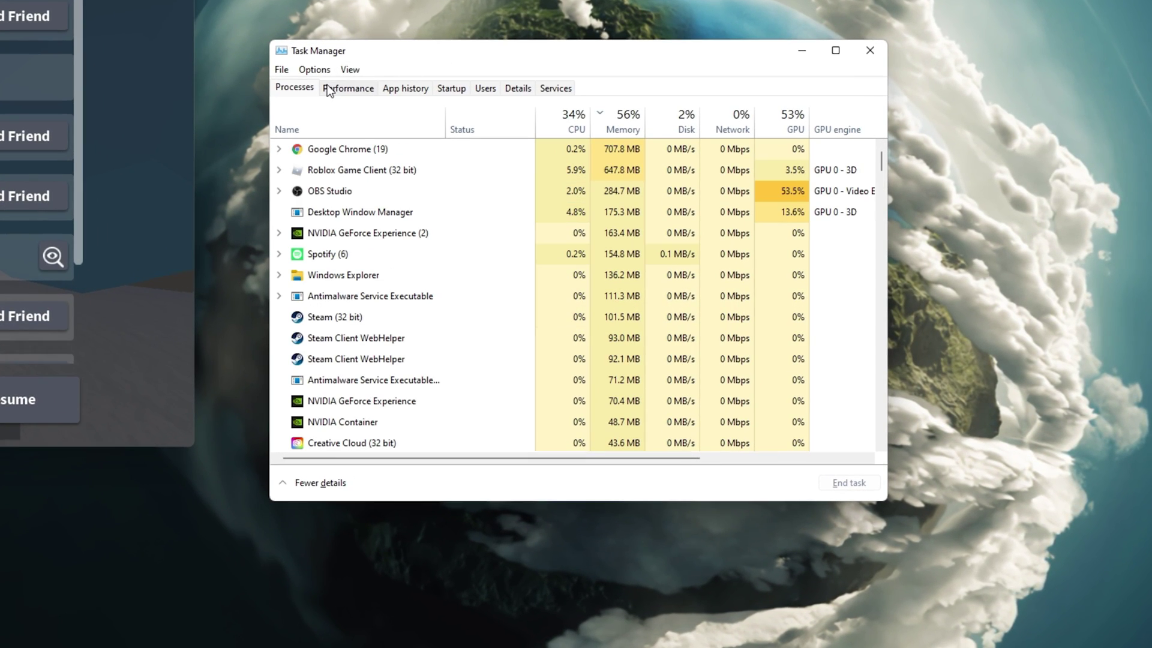
right_click(414, 170)
click(465, 276)
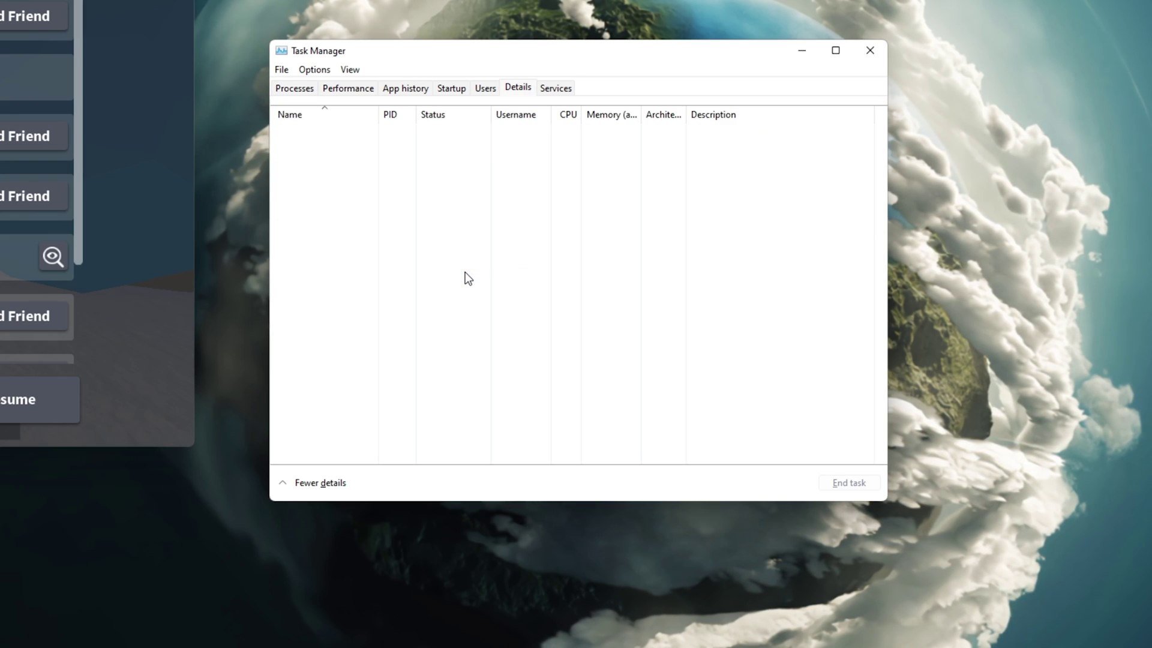
scroll(465, 269, down, 3)
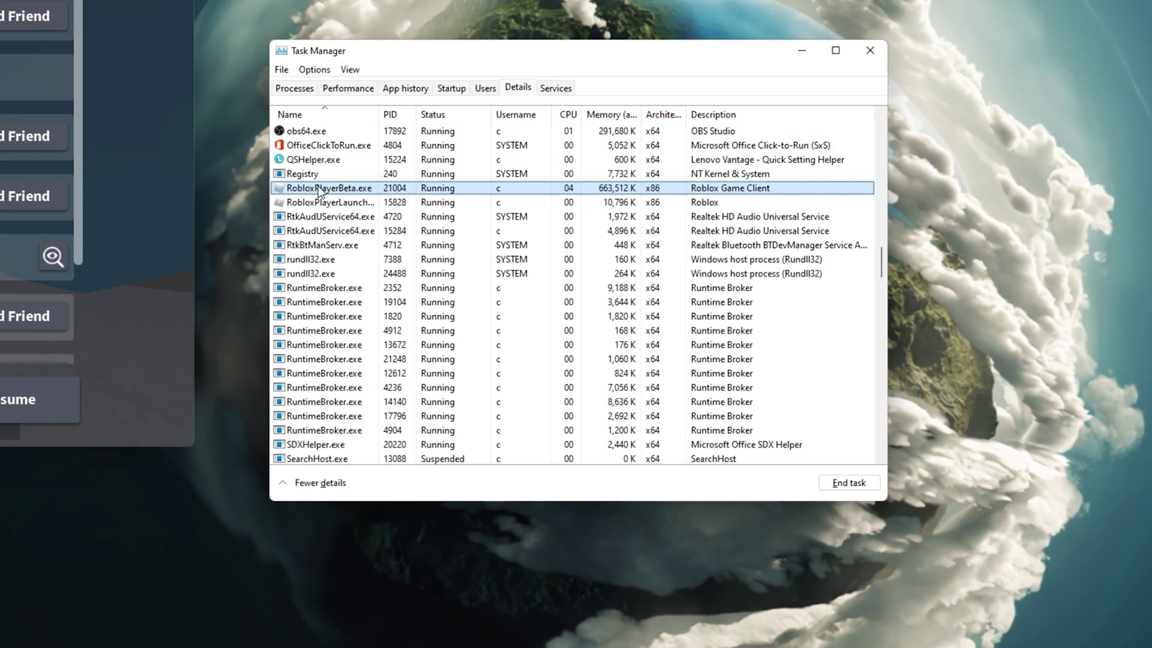
drag(379, 115, 410, 116)
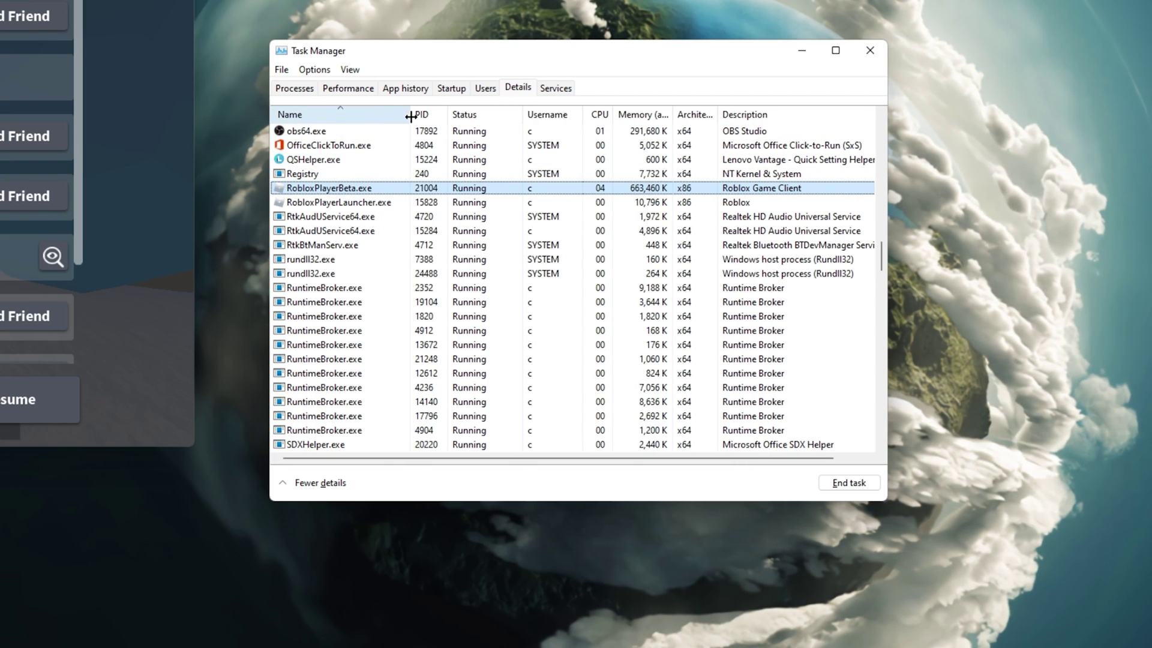
Set RobloxPlayerBeta.exe priority to High, verify it, and go back to Processes
right_click(380, 188)
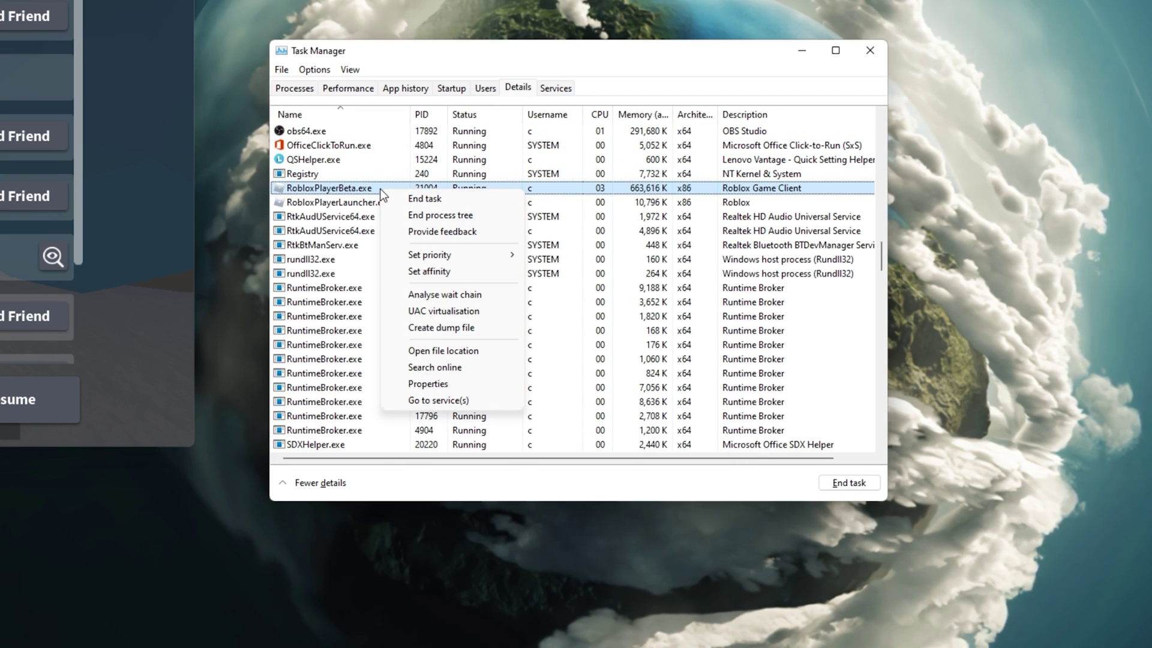
mouse_move(451, 255)
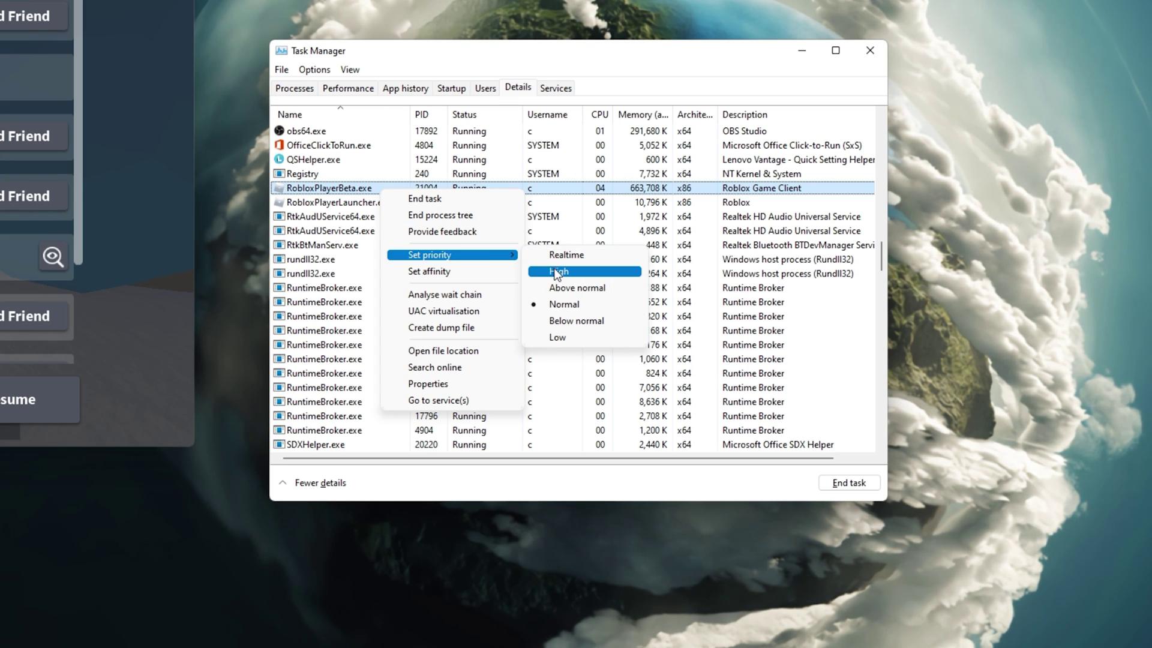
click(558, 272)
click(661, 354)
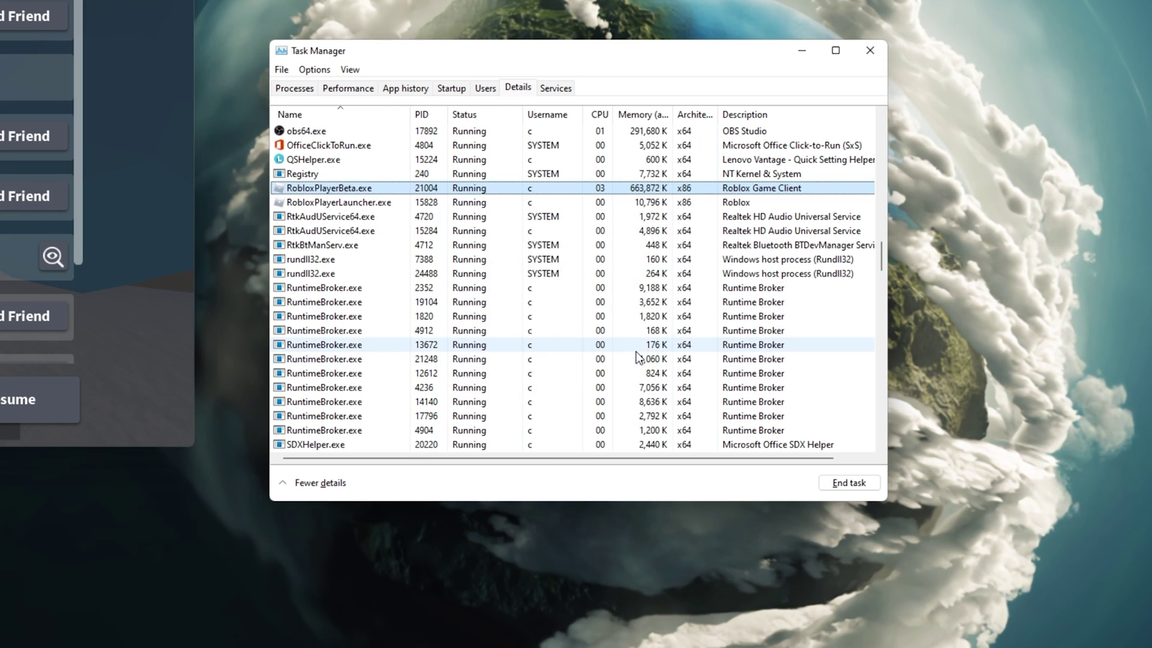
right_click(388, 191)
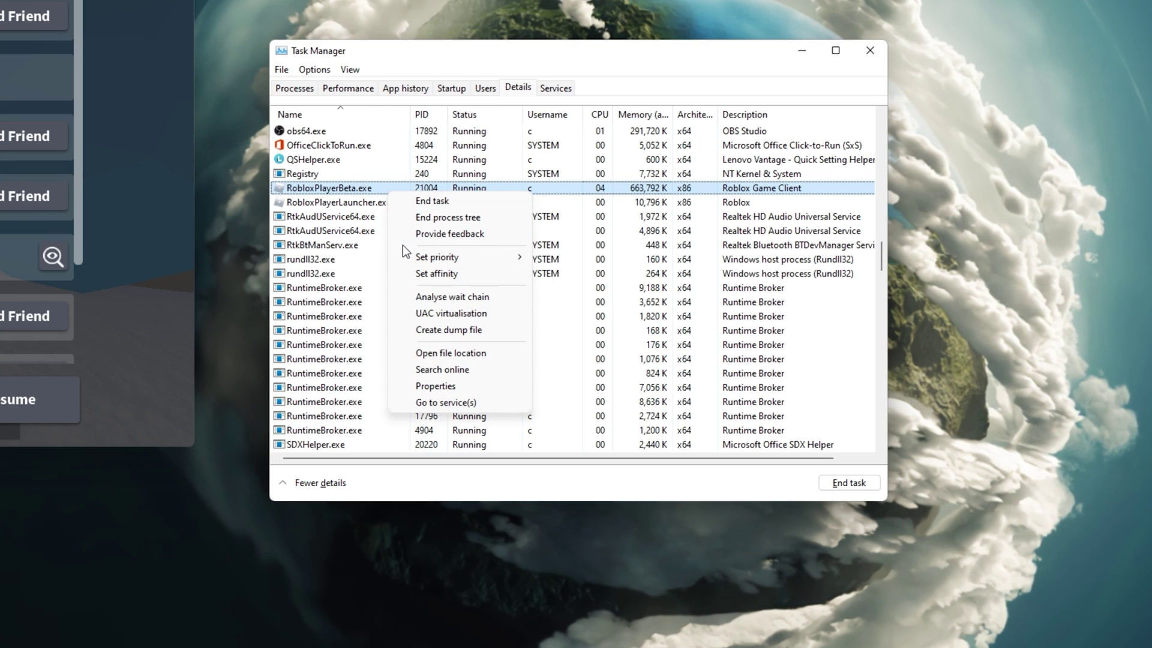
mouse_move(437, 258)
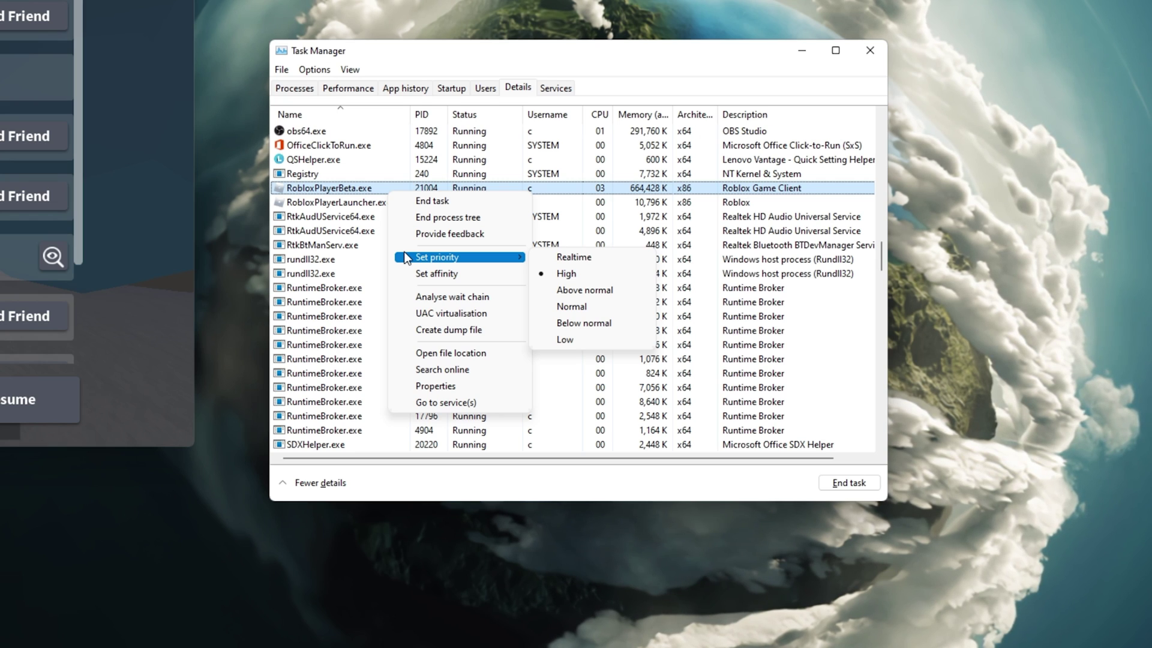
click(294, 88)
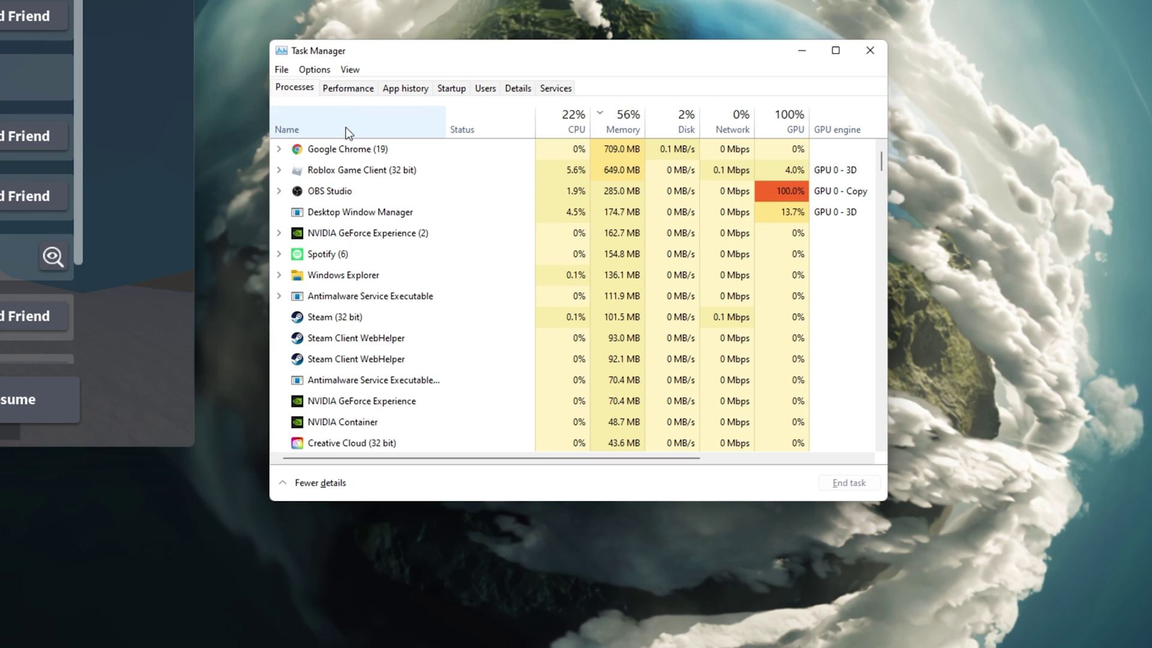
Inspect the actions for Chrome, OBS Studio, Steam and Creative Cloud without changing anything
right_click(422, 147)
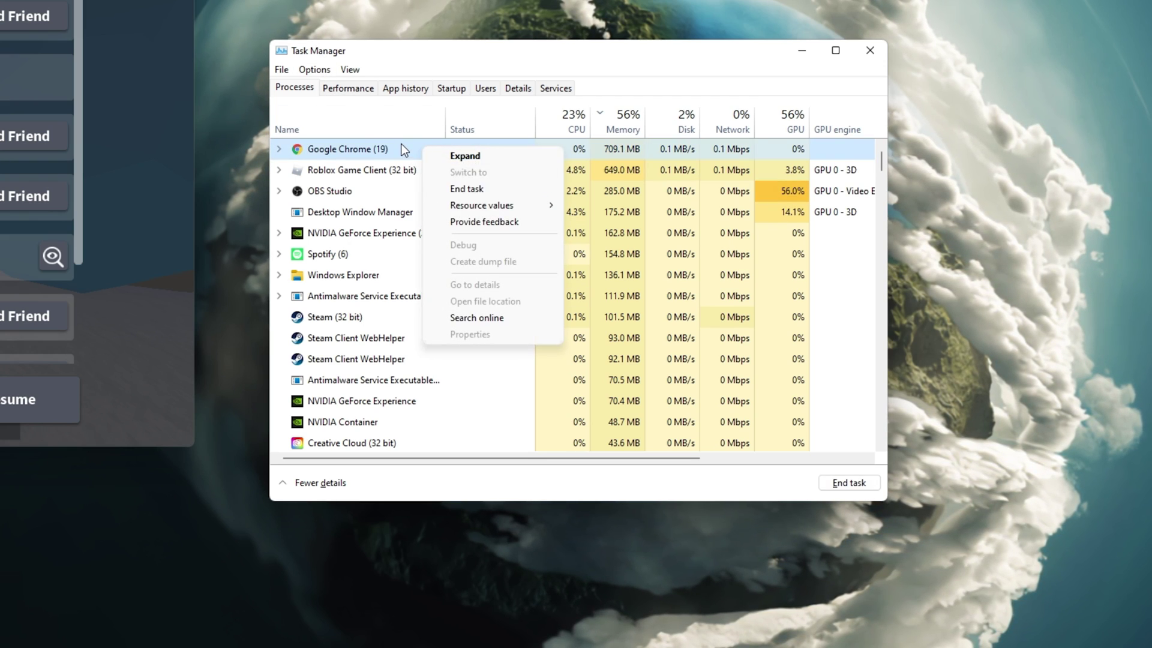
click(402, 147)
click(451, 191)
right_click(476, 191)
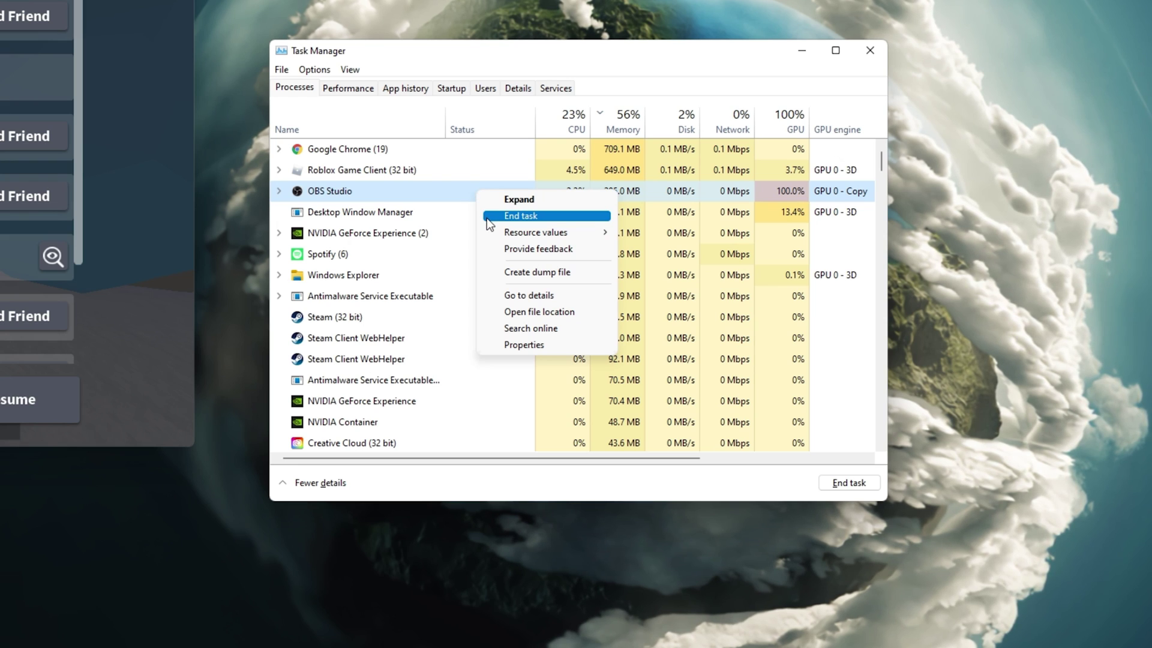
click(442, 316)
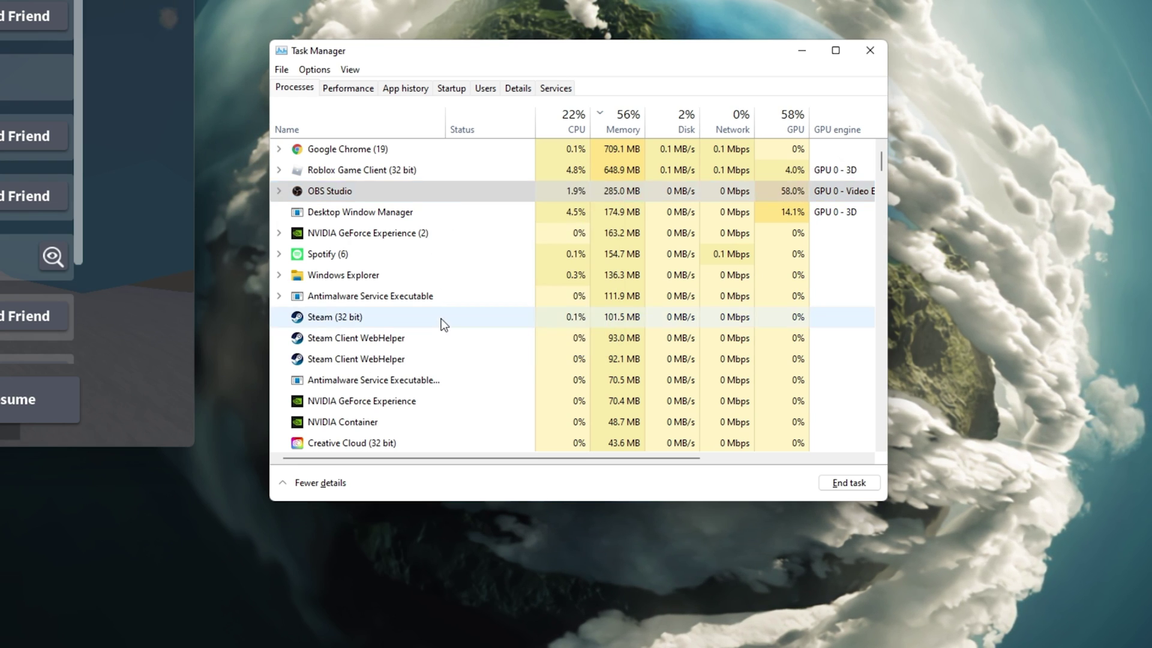
right_click(462, 323)
click(445, 314)
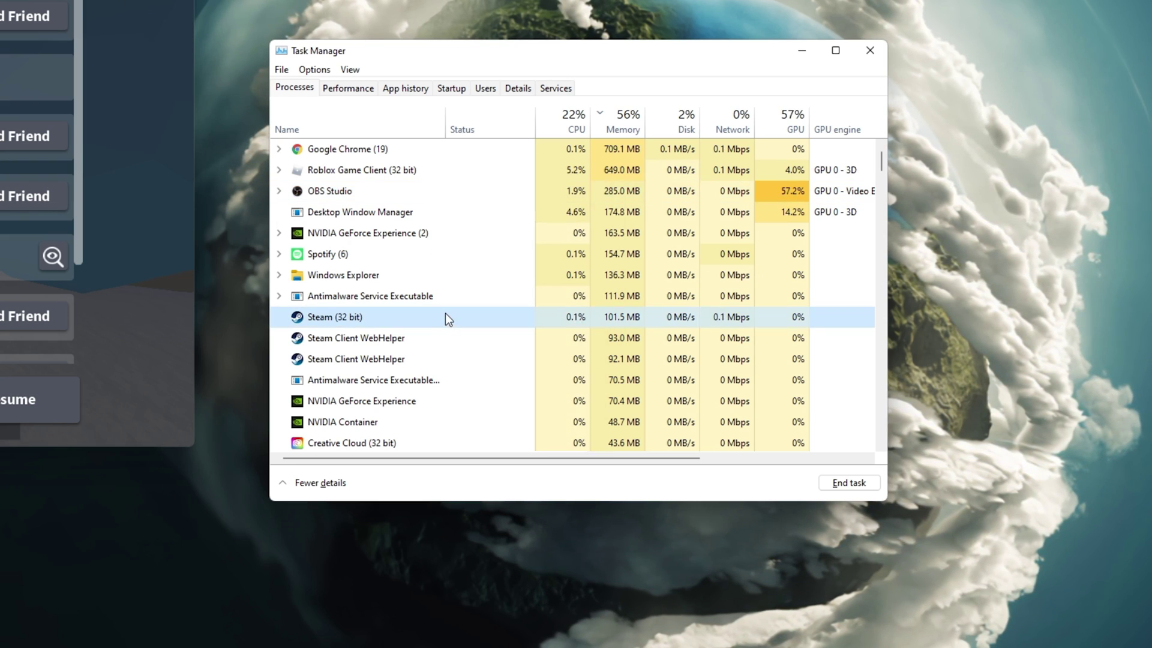
scroll(446, 313, down, 2)
right_click(446, 354)
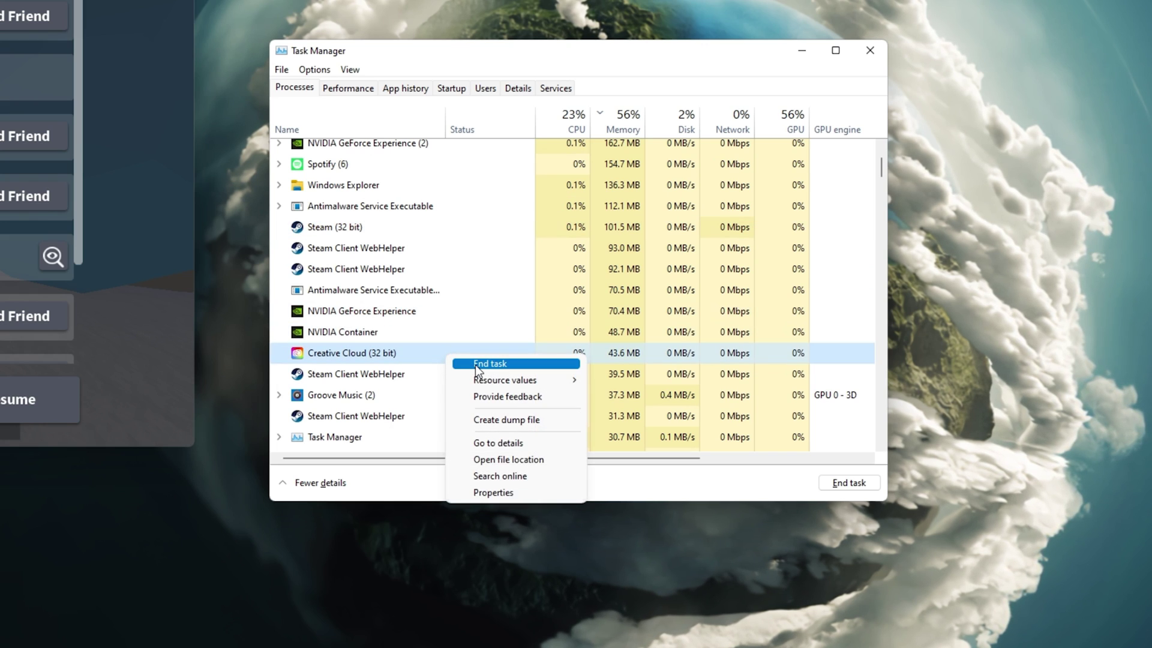
click(432, 357)
Review the Lenovo Vantage and Lenovo Hotkeys startup entries, leaving them enabled
click(438, 85)
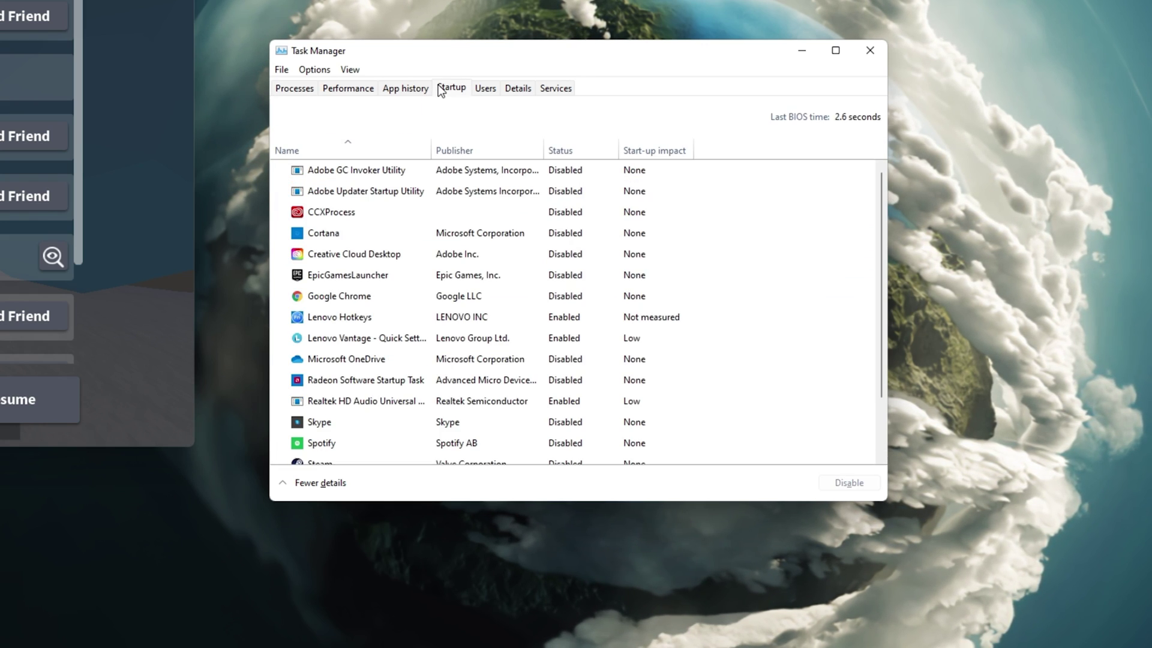
click(490, 338)
right_click(507, 337)
right_click(506, 322)
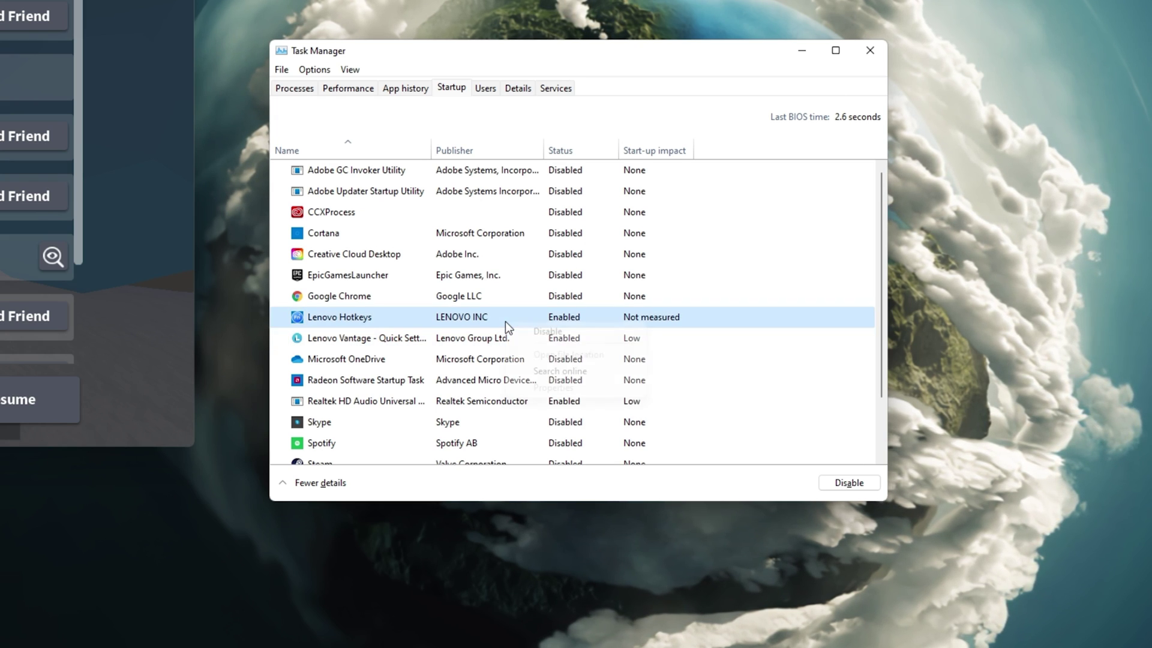
click(495, 290)
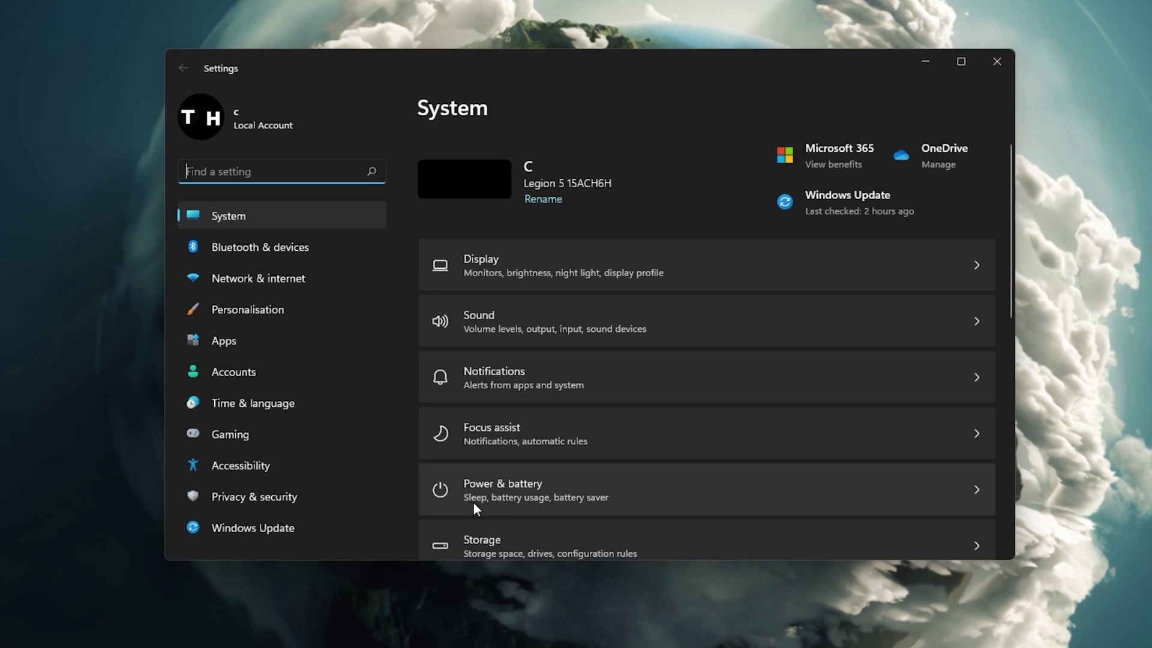
Go to Gaming in the Settings sidebar, then its Game Mode page
click(280, 431)
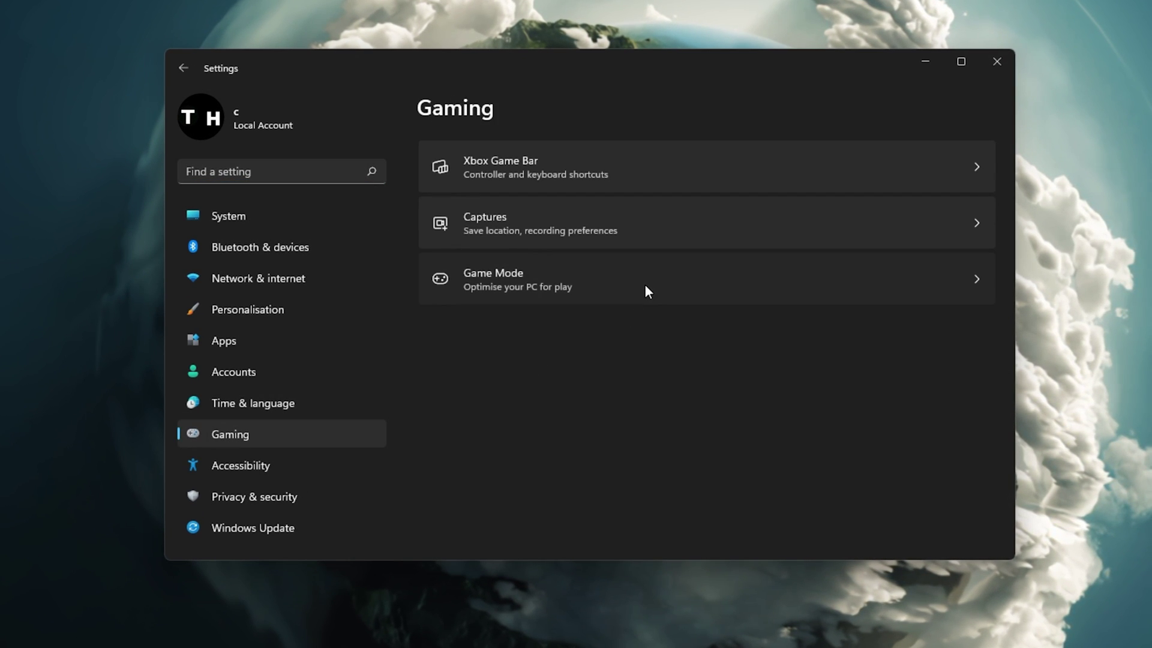
click(645, 283)
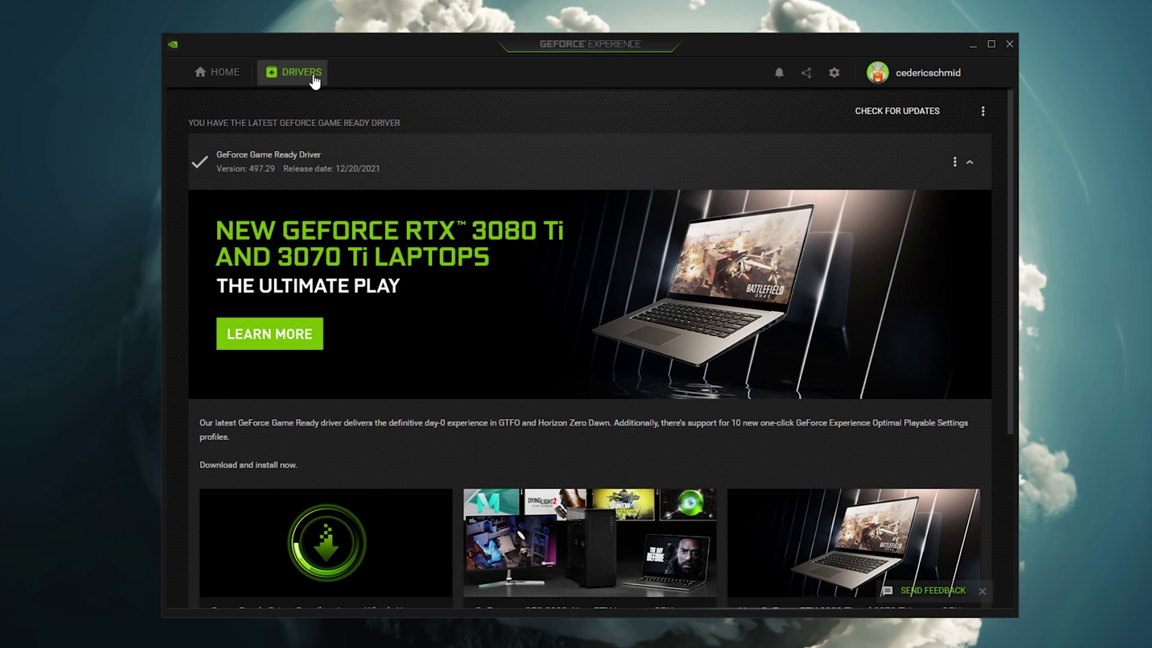
Run Check for Updates on the Drivers tab and inspect the installed Game Ready driver's options
click(955, 163)
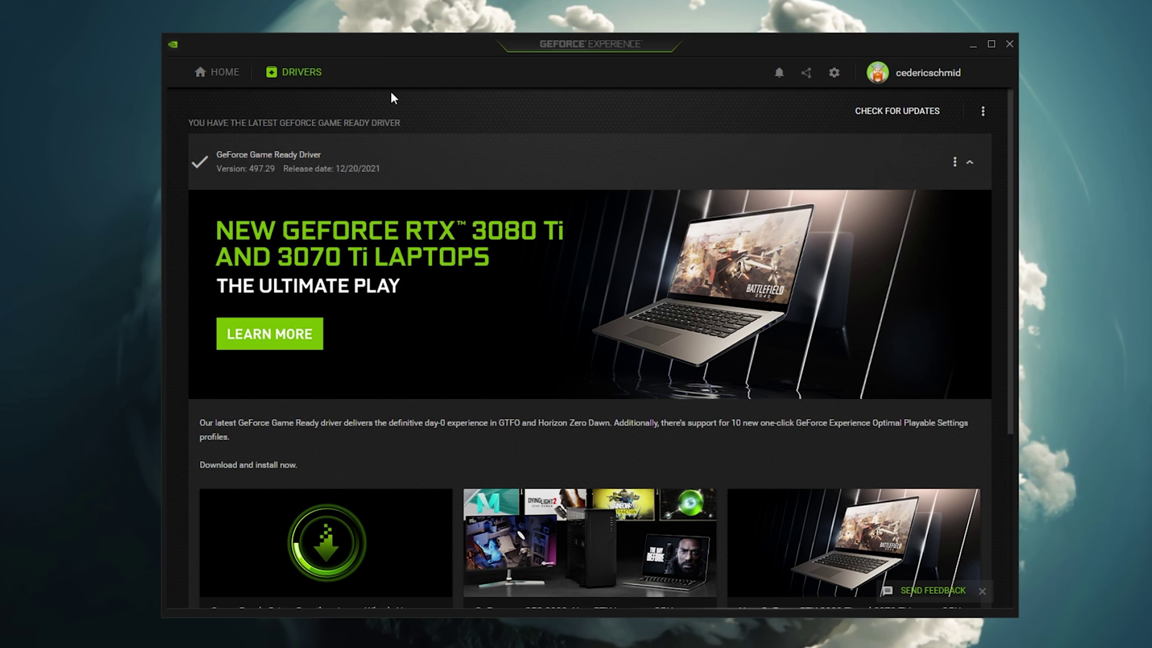
click(870, 124)
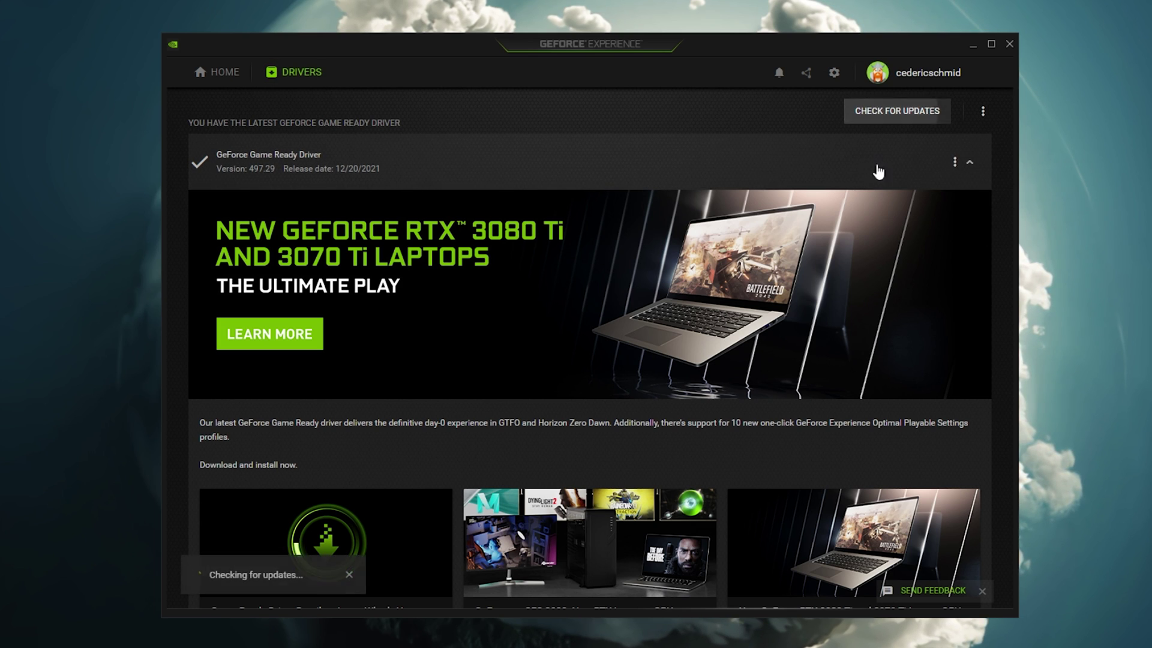
click(955, 162)
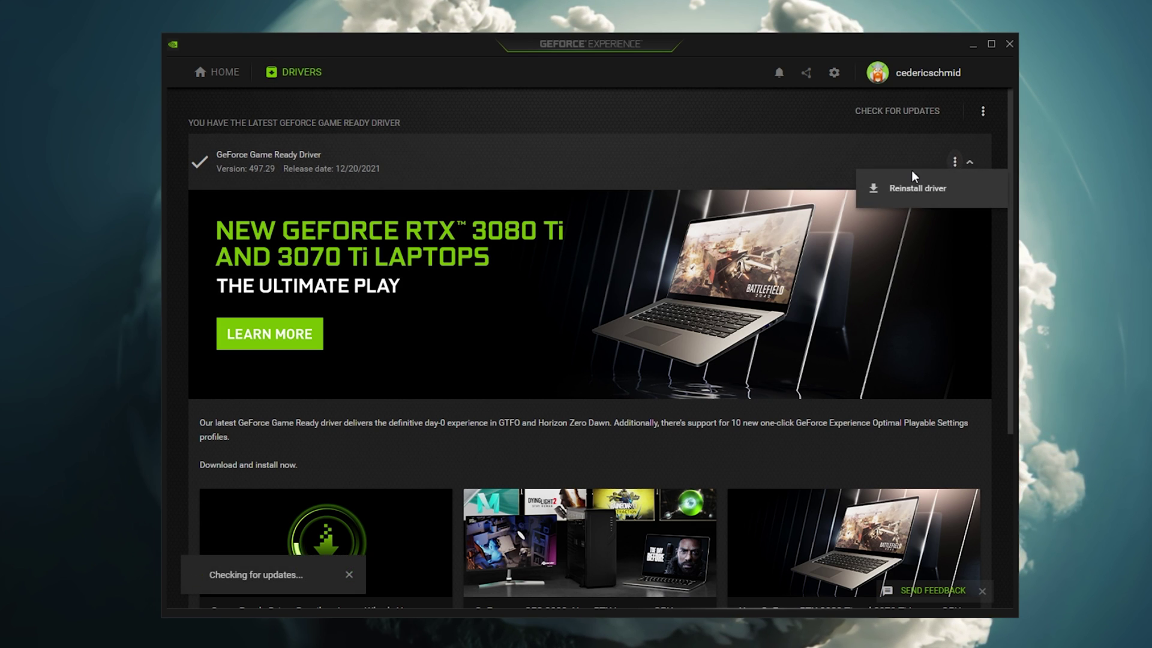
click(745, 164)
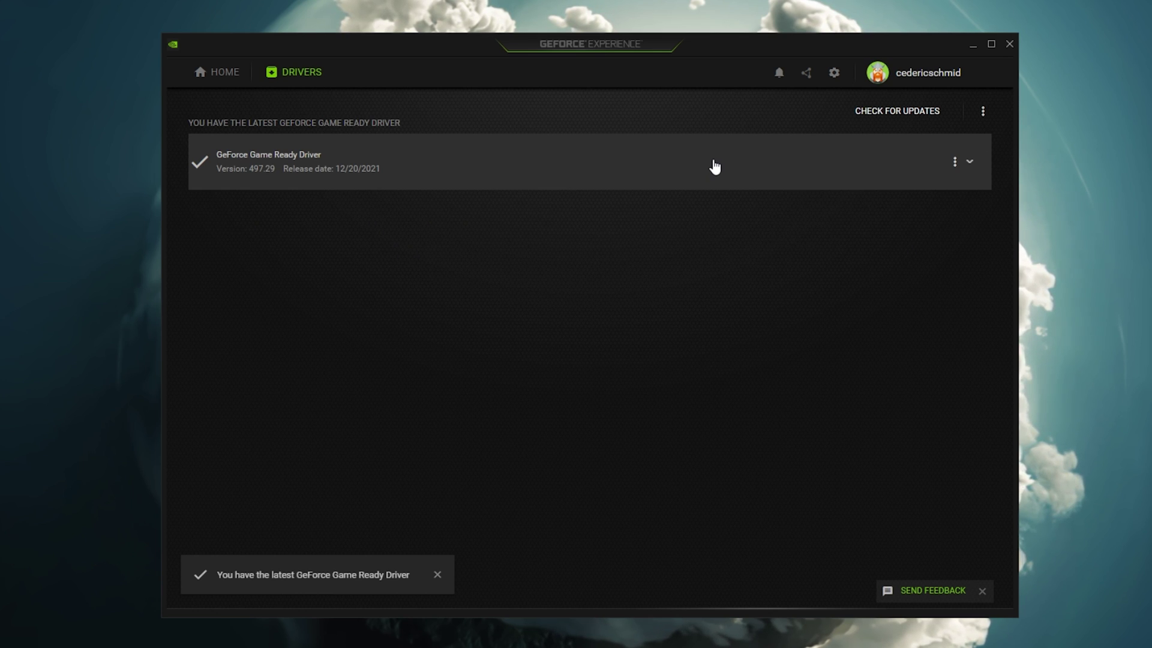
Open GeForce Experience settings to check Image Scaling at the 77% preset
click(834, 72)
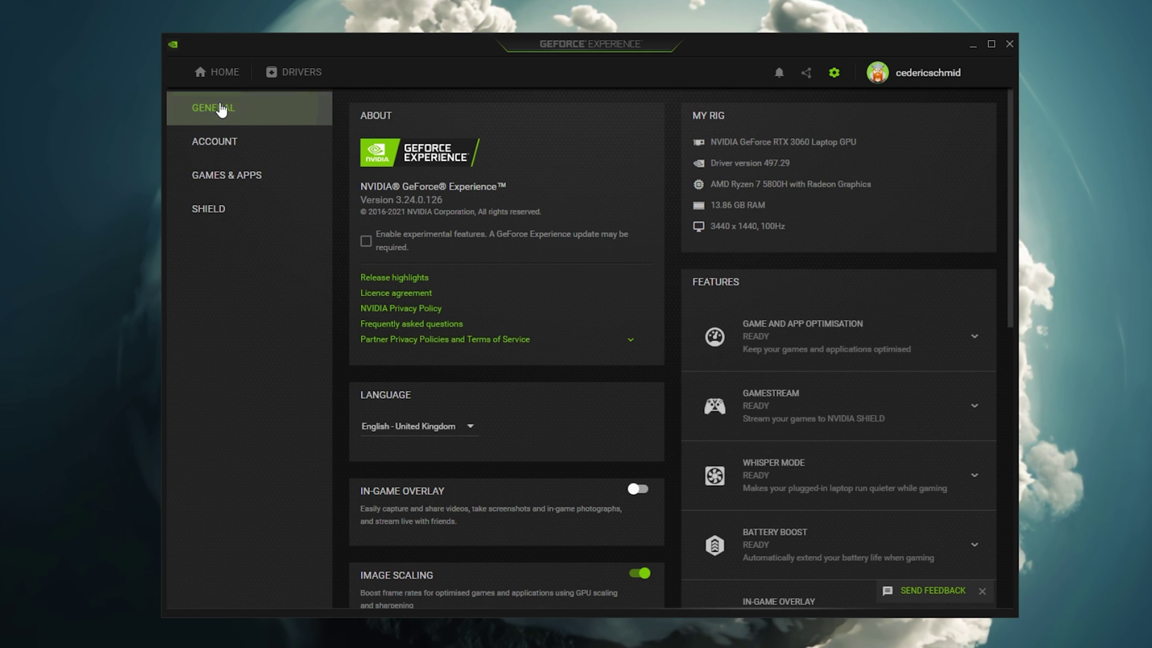
scroll(670, 182, down, 5)
scroll(671, 180, down, 2)
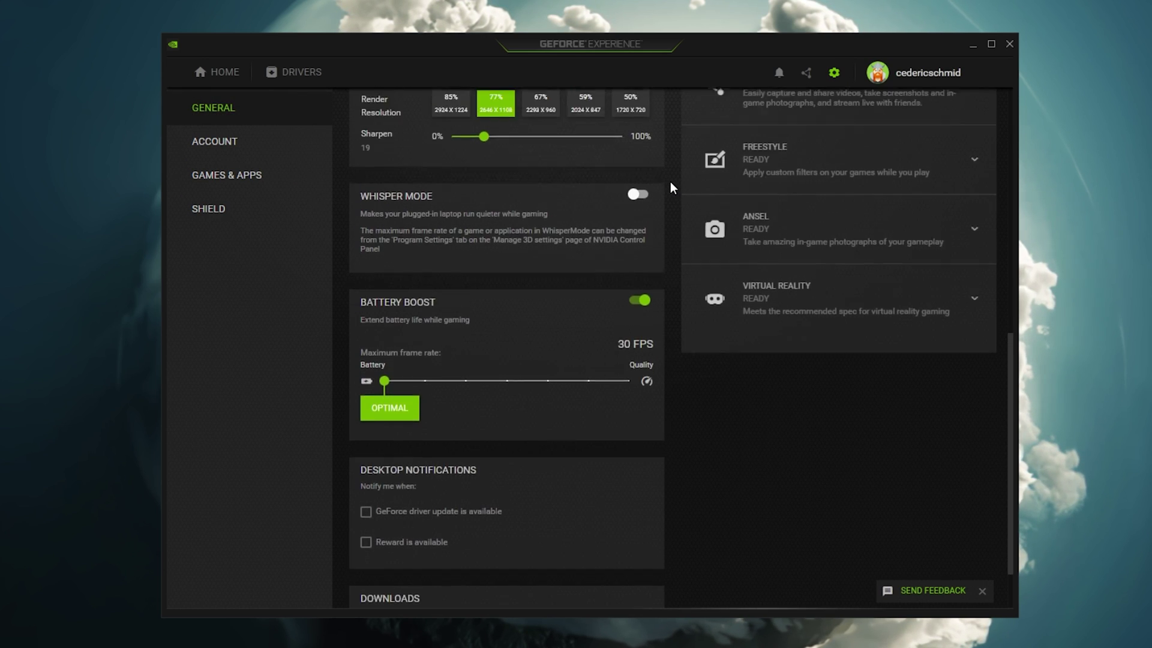
scroll(670, 181, up, 2)
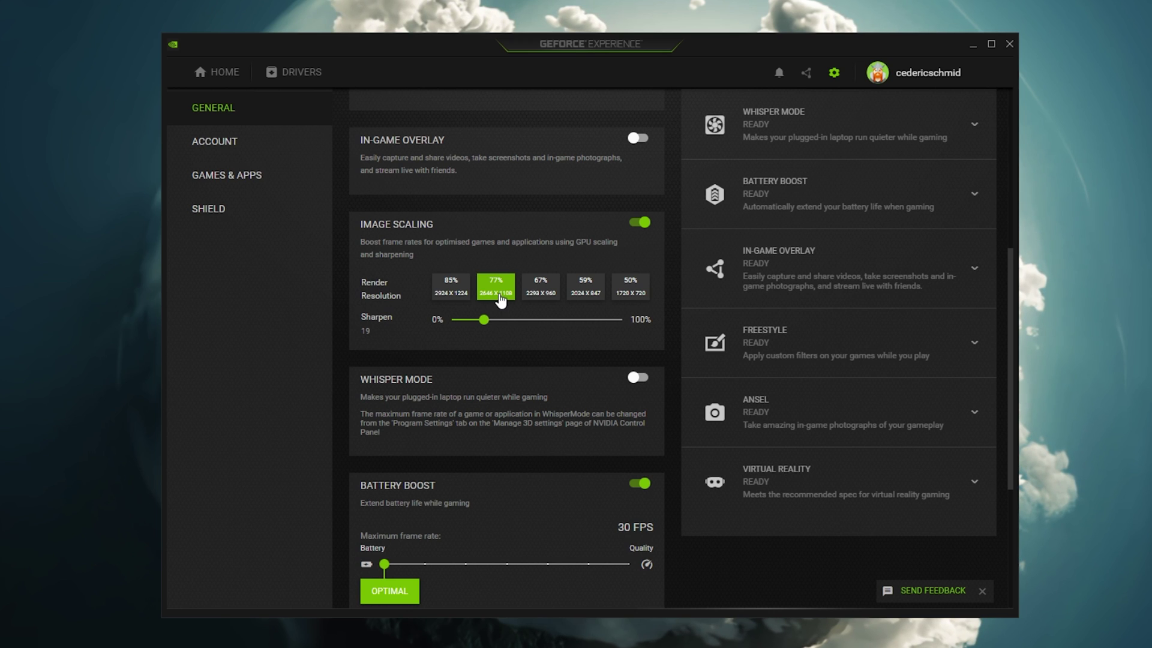
scroll(677, 187, up, 8)
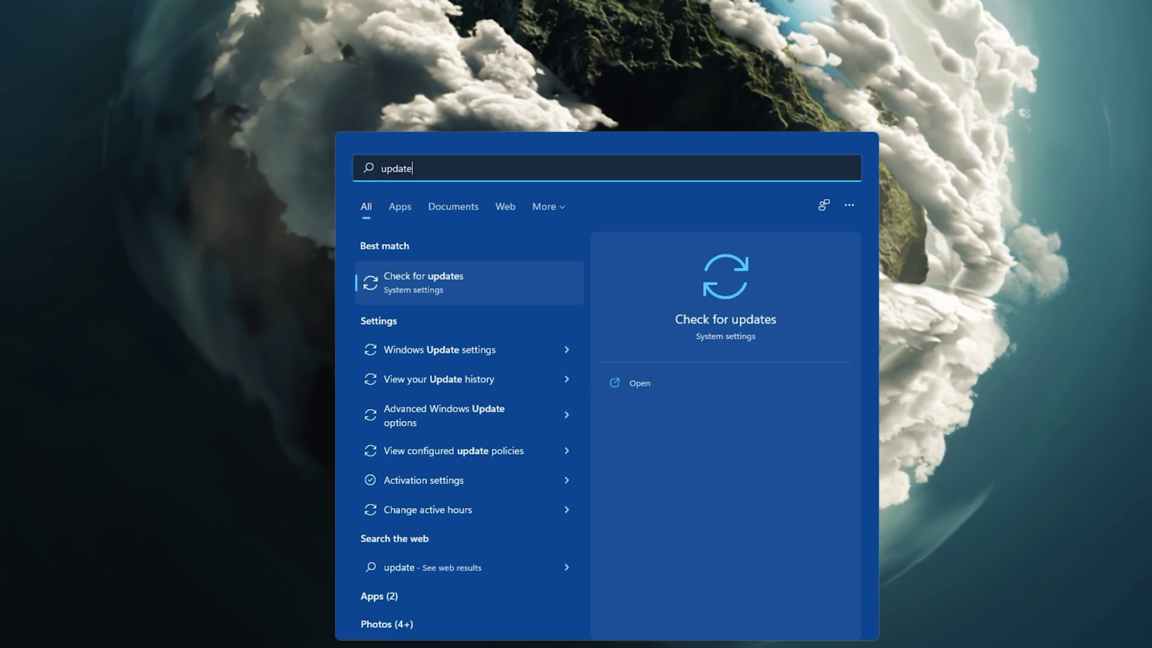
Open Windows Update from the 'update' search and run Check for updates
key(Return)
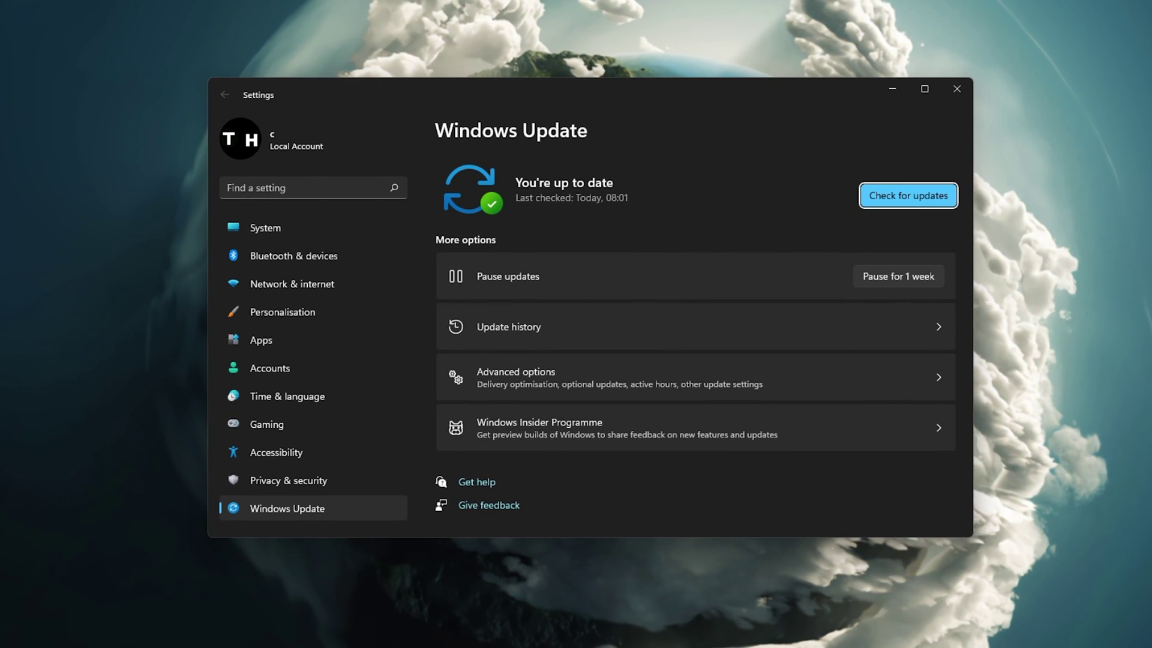
click(913, 198)
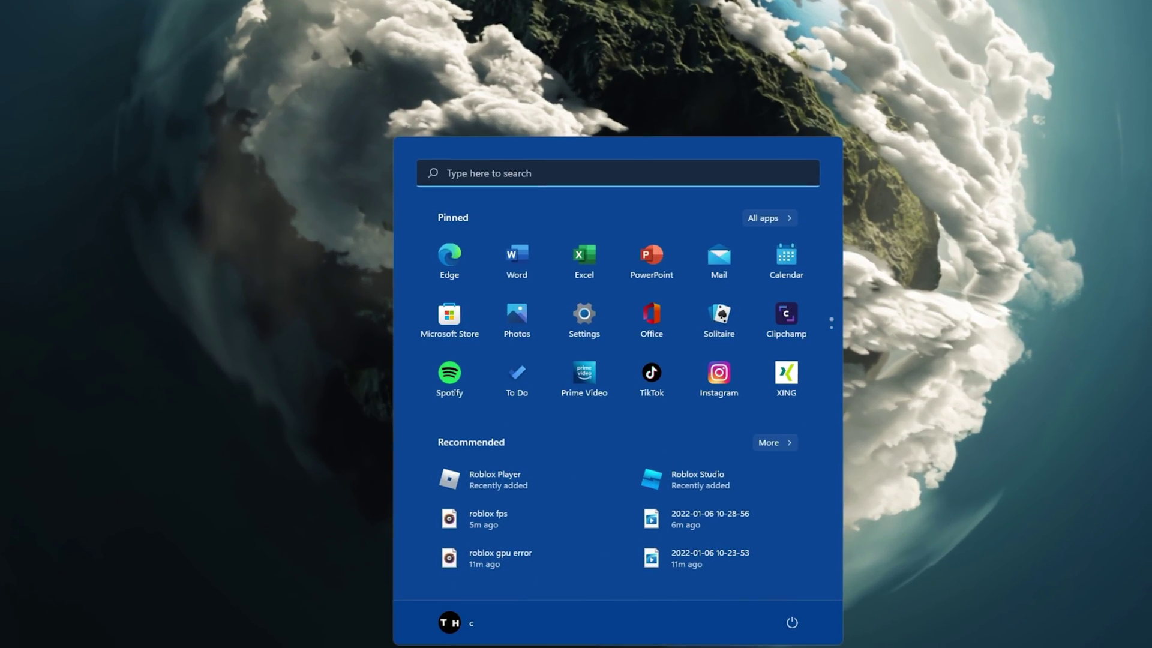
text(%temp%)
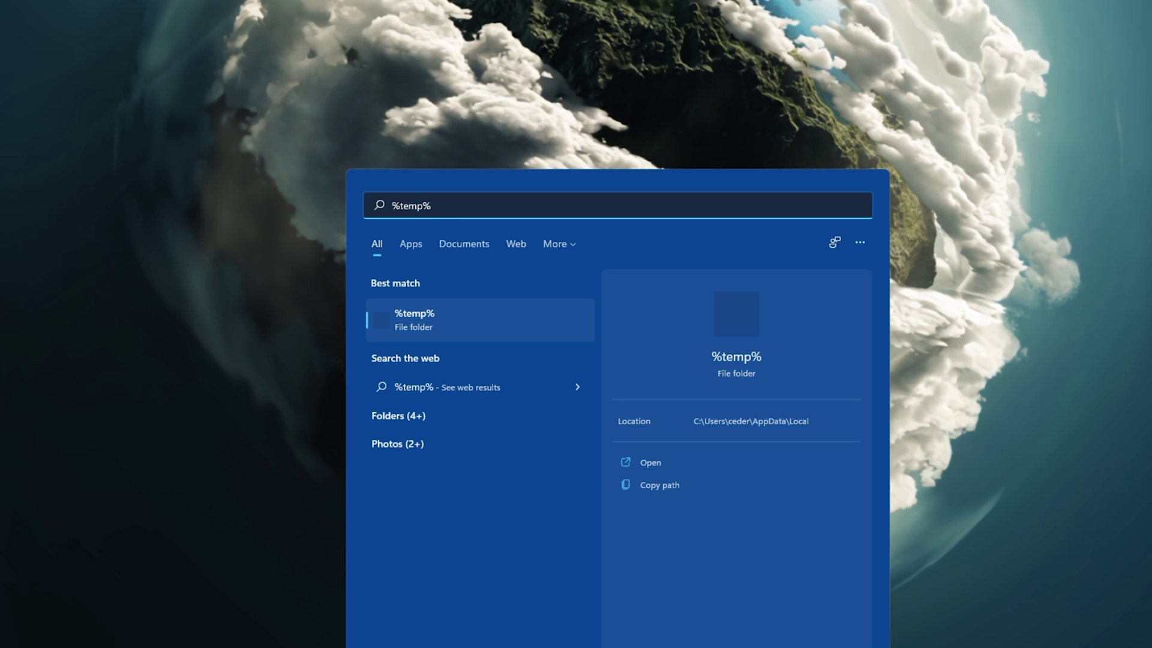
Open %temp%, centre its window, select all 239 items and delete them
key(Return)
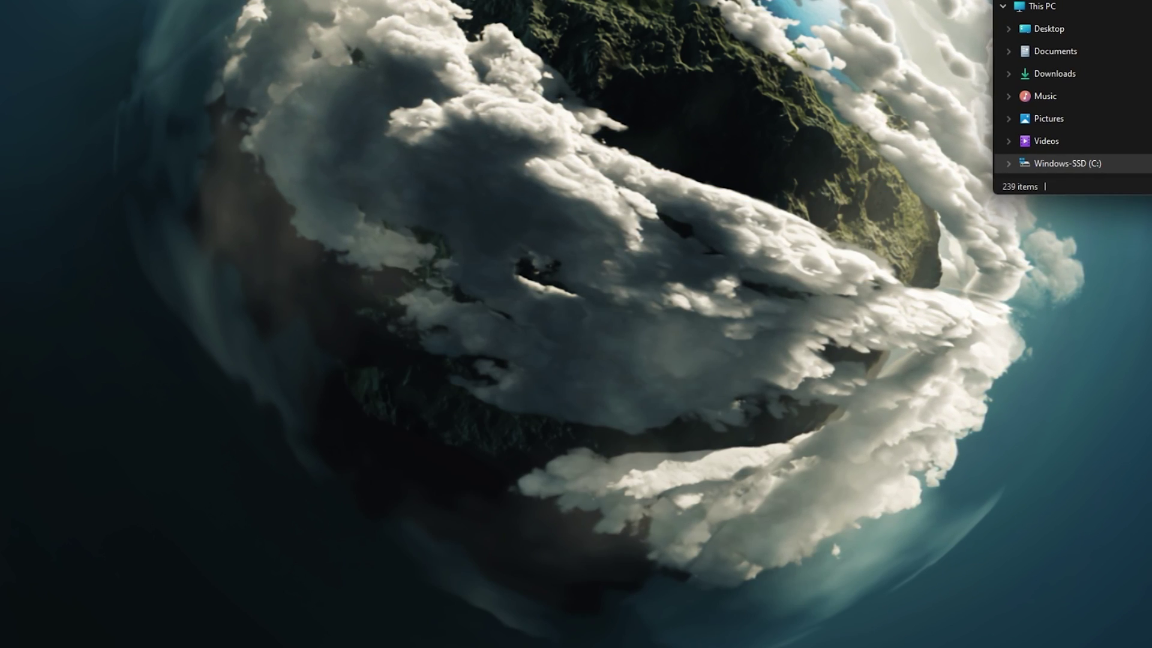
drag(1079, 3, 658, 134)
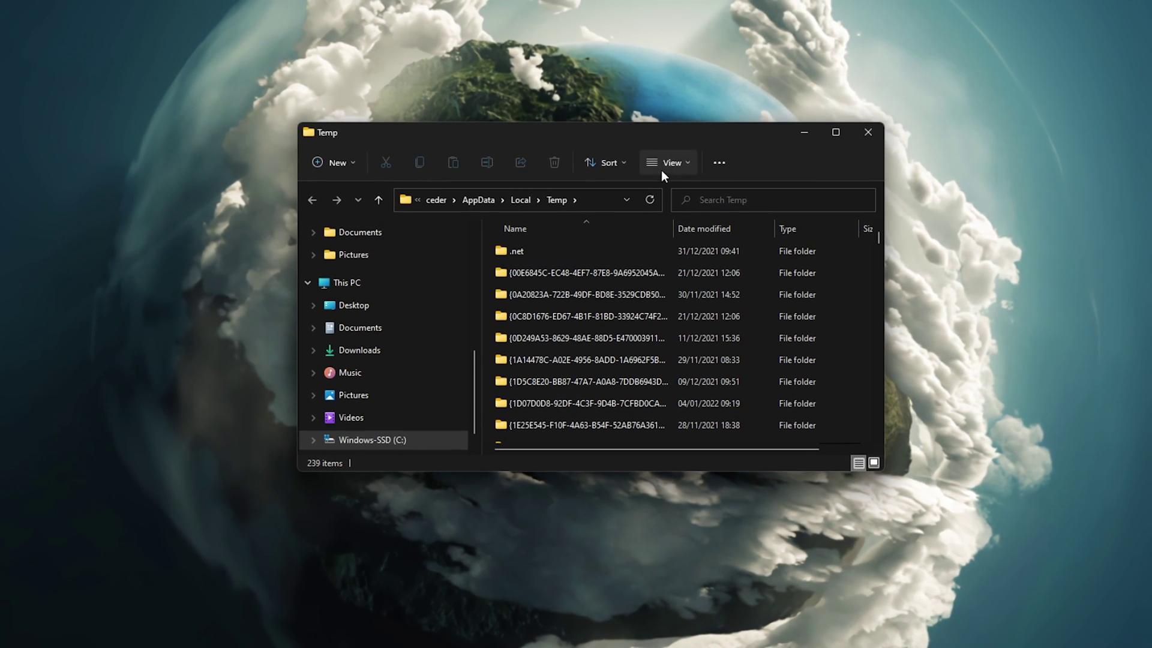
key(ctrl+a)
right_click(584, 249)
click(688, 266)
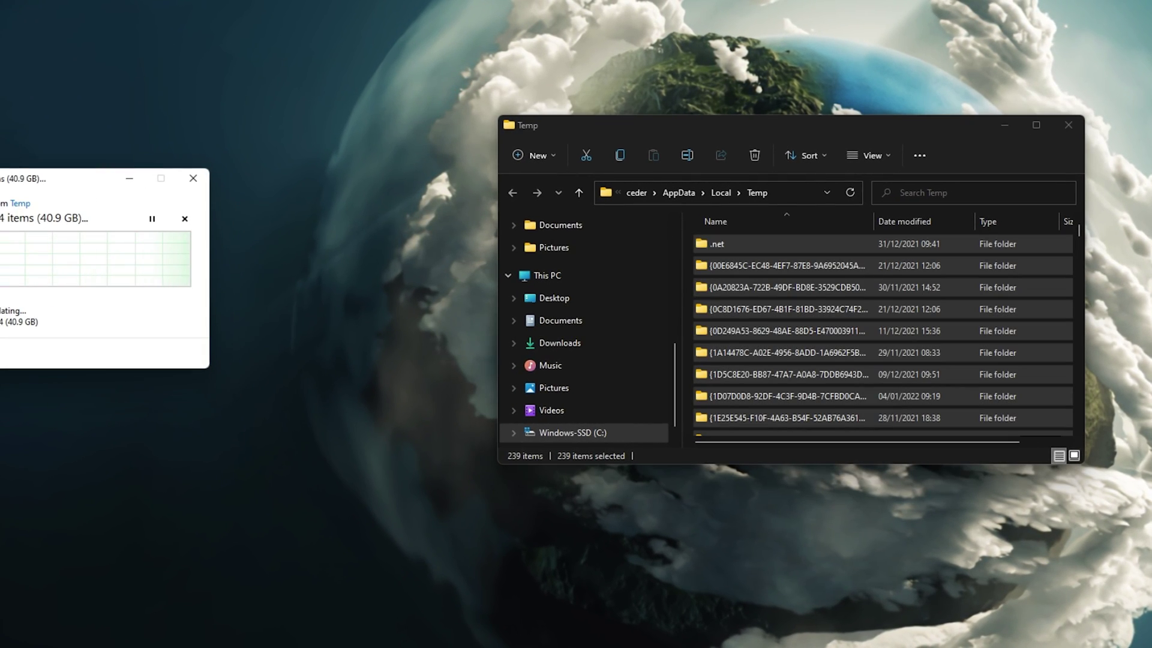
Bring the deletion progress into view and confirm permanently deleting the too-big items
drag(44, 183, 316, 187)
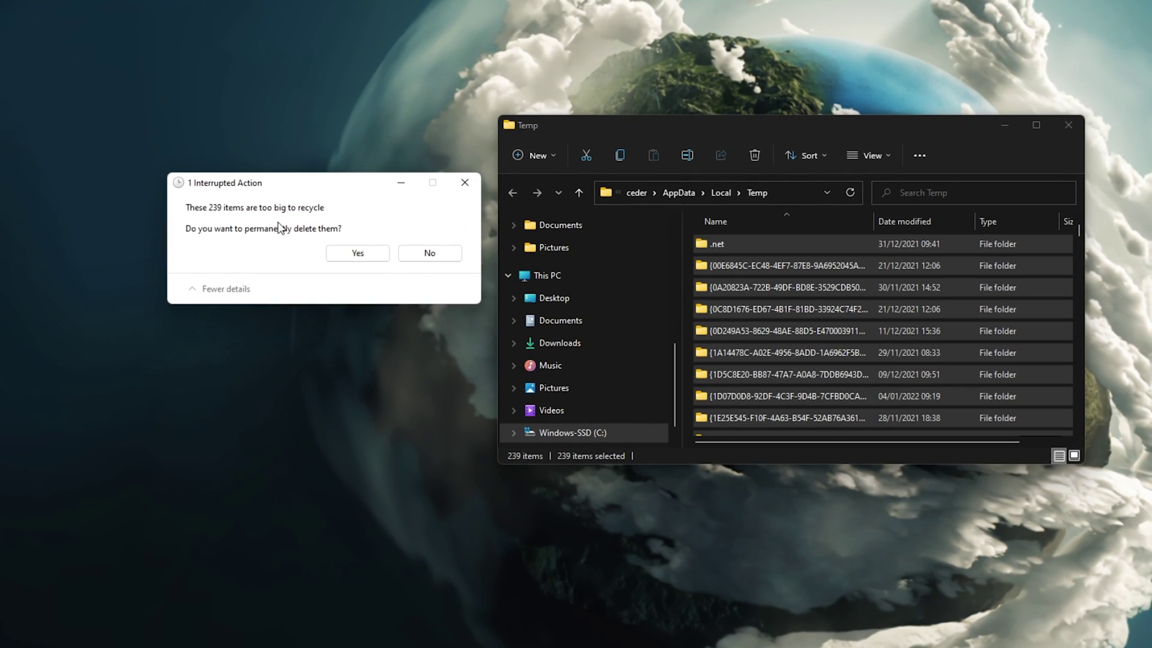
click(357, 253)
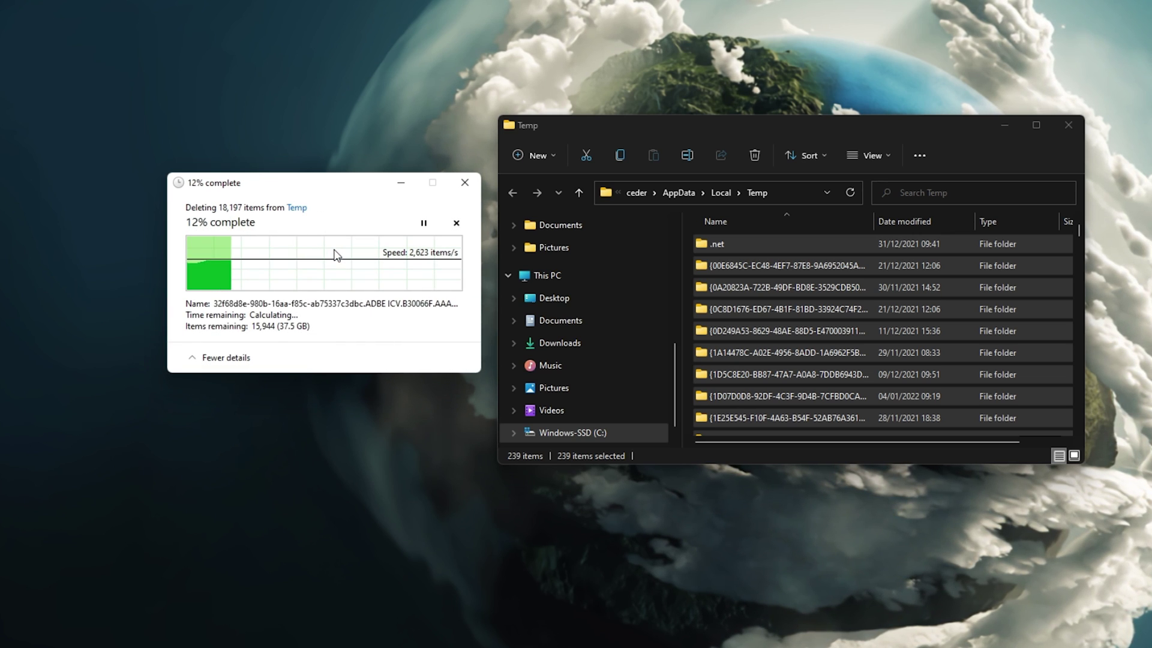